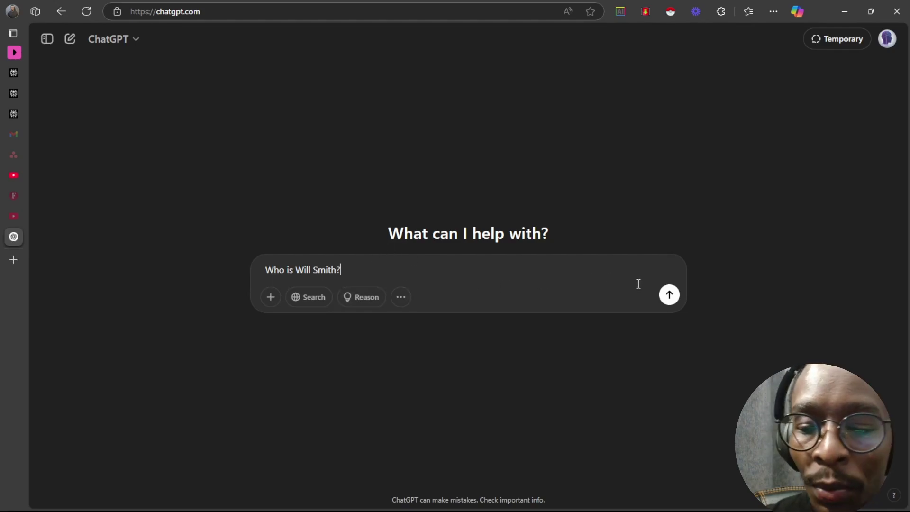
- Submit the prompt "Who is Will Smith?"
click(670, 295)
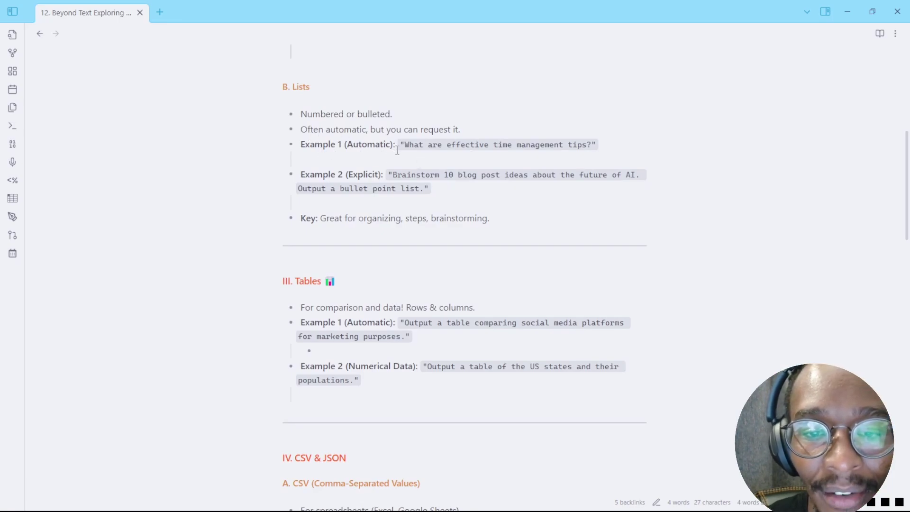
- Copy the example "What are effective time management tips?" from the Obsidian note, submit it in ChatGPT and review the answer
drag(404, 145, 591, 148)
key(ctrl+c)
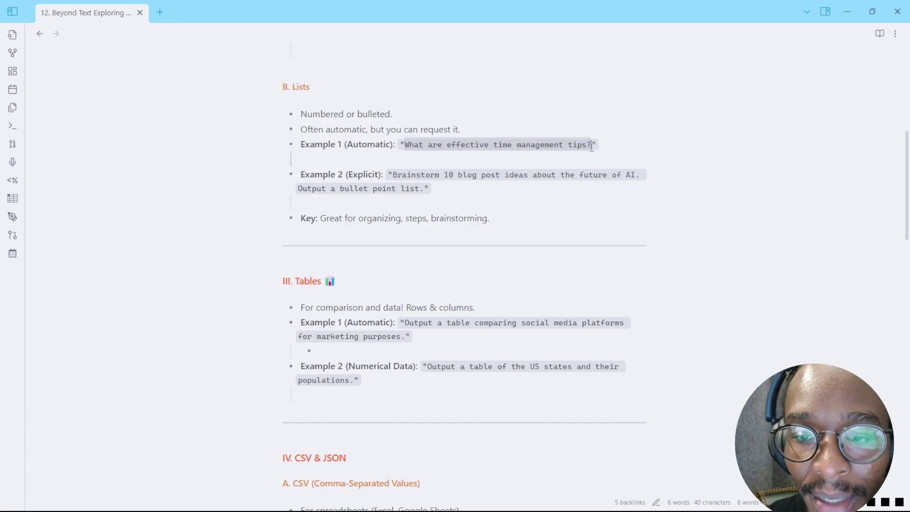
key(alt+Tab)
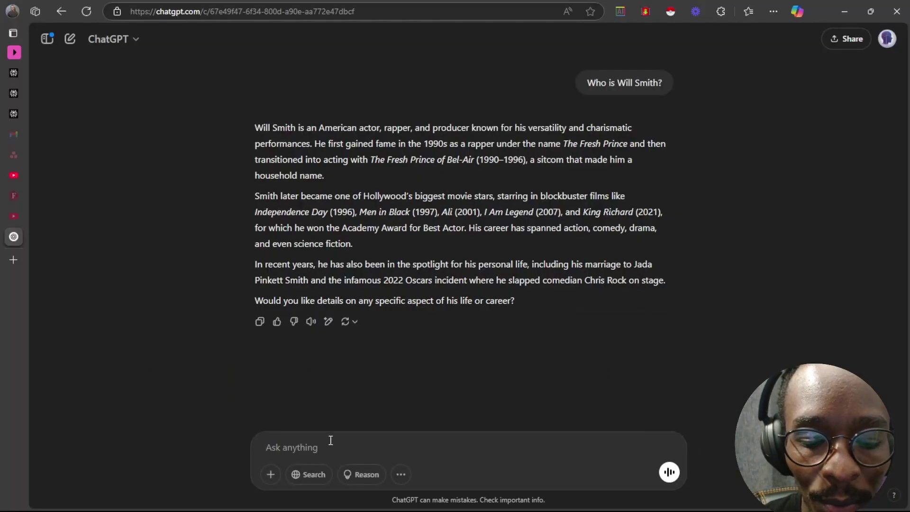
click(326, 445)
key(ctrl+v)
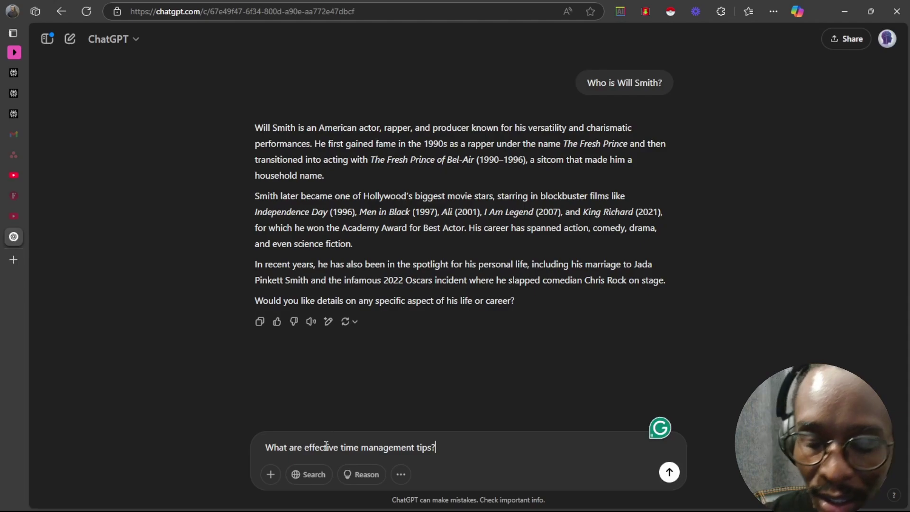
key(Return)
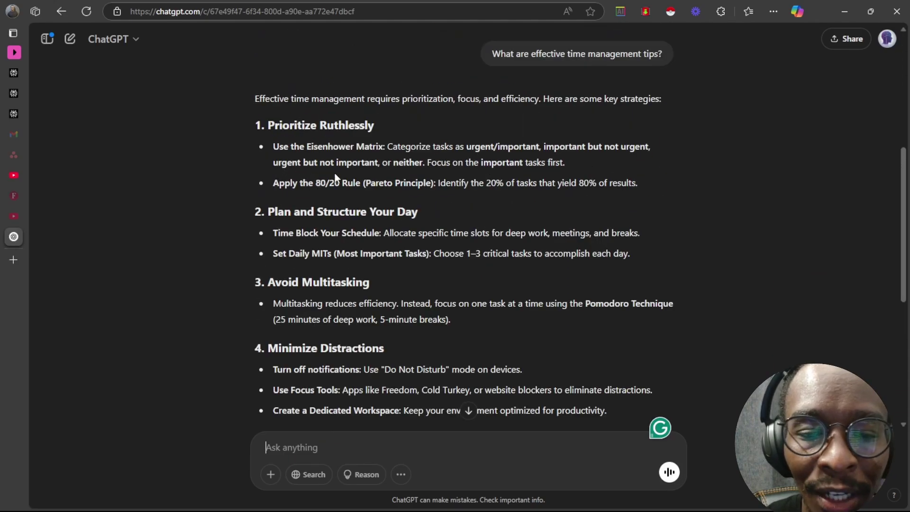
scroll(335, 172, down, 5)
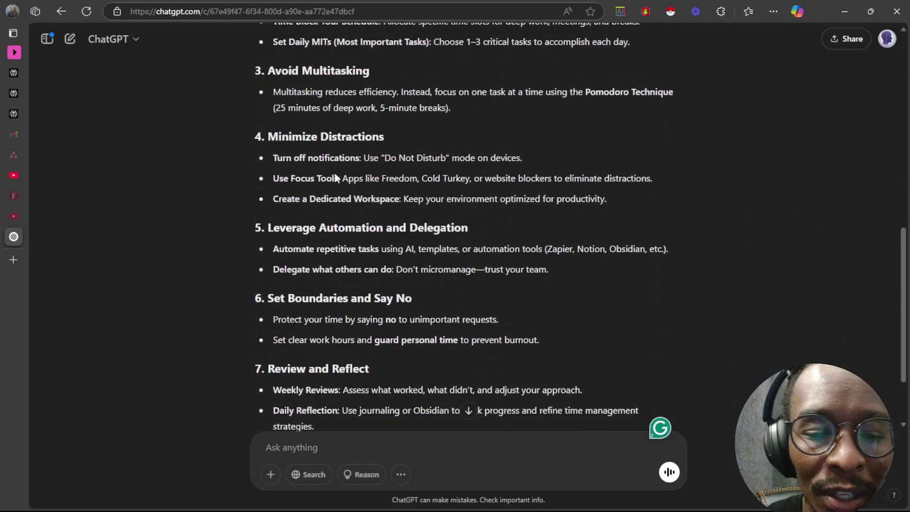
scroll(335, 172, down, 2)
scroll(334, 173, up, 10)
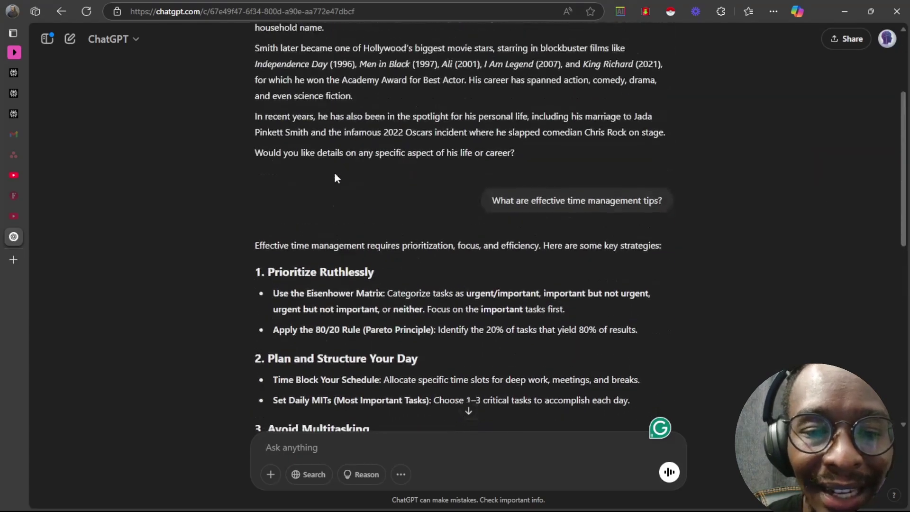
scroll(335, 173, down, 10)
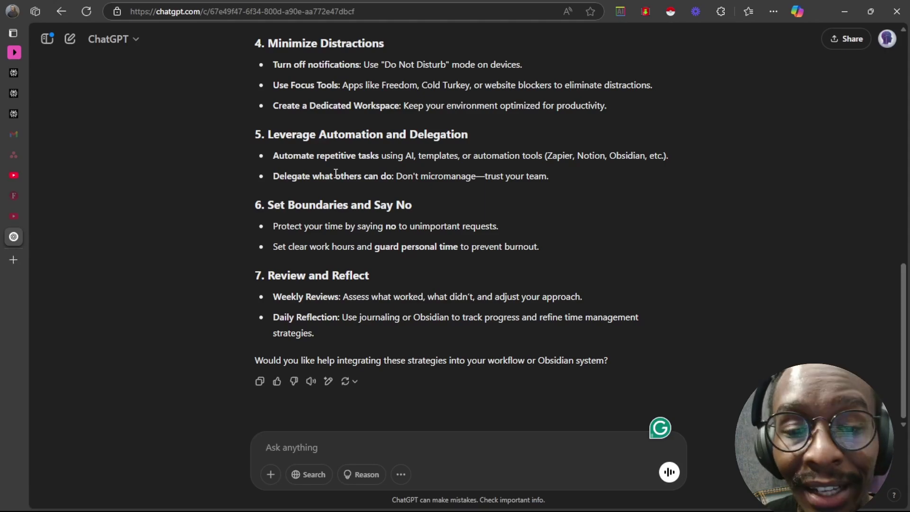
- Copy the explicit list example from the Obsidian note and submit "Brainstorm 10 blog post ideas about the future of AI. Output a bullet point list" in ChatGPT
key(alt+Tab)
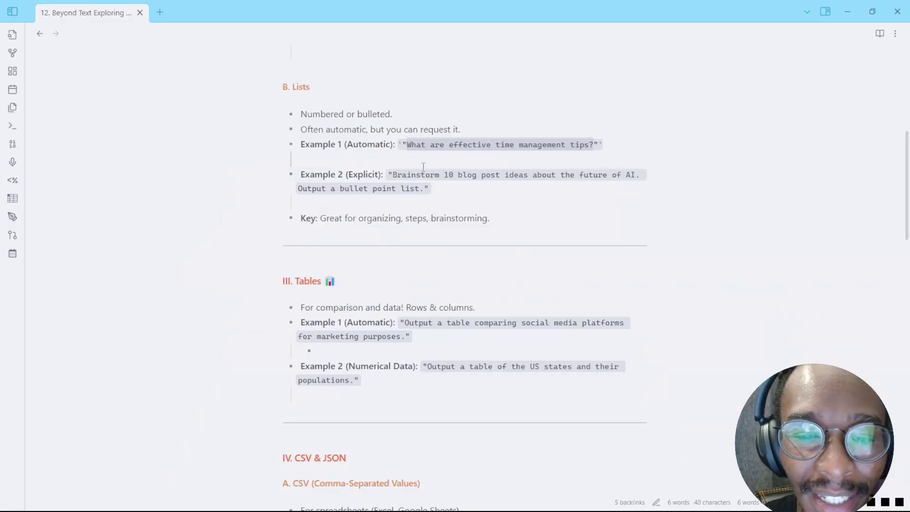
drag(393, 173, 422, 185)
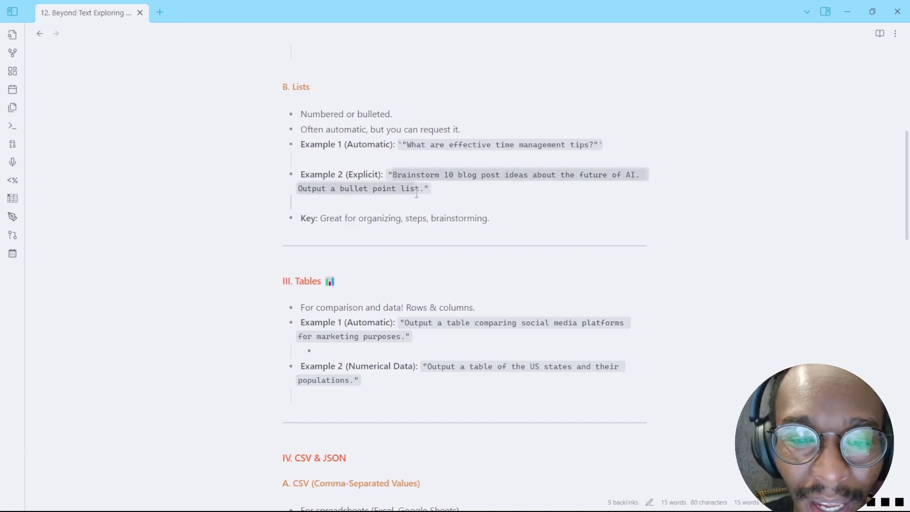
drag(422, 193, 423, 195)
key(ctrl+c)
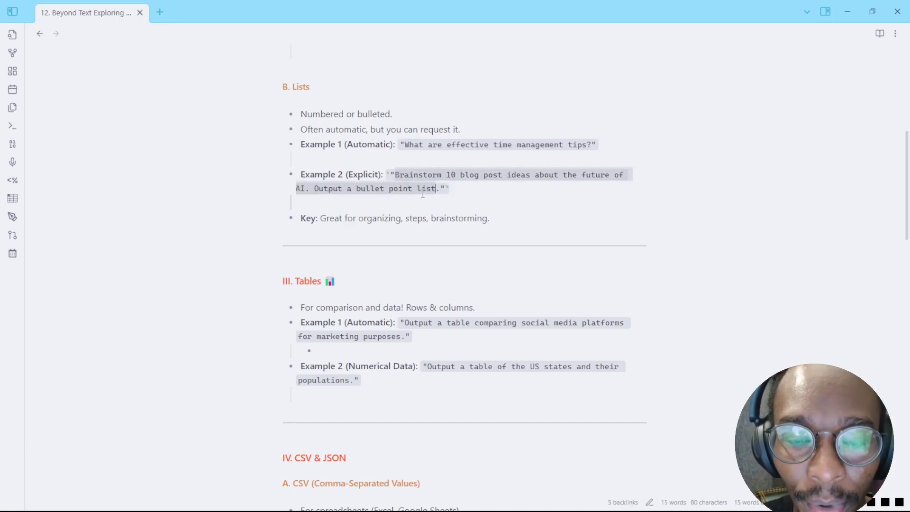
key(alt+Tab)
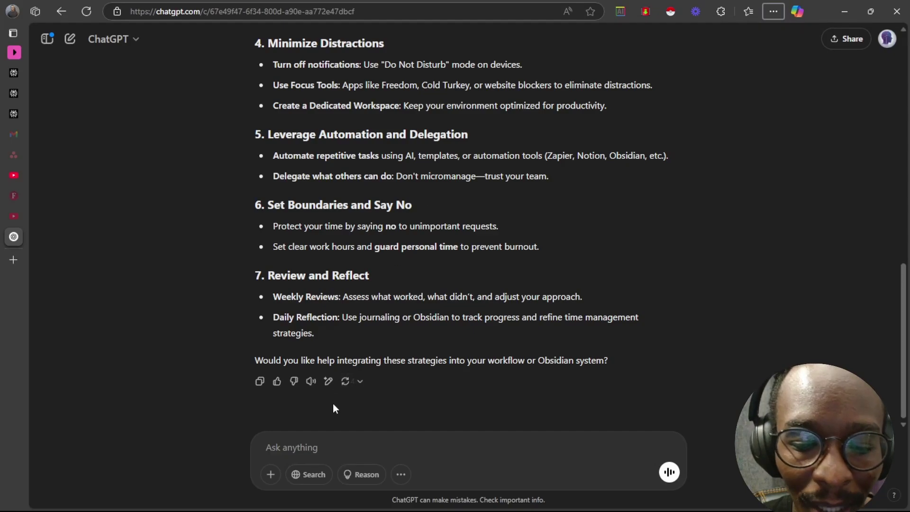
click(333, 442)
key(ctrl+v)
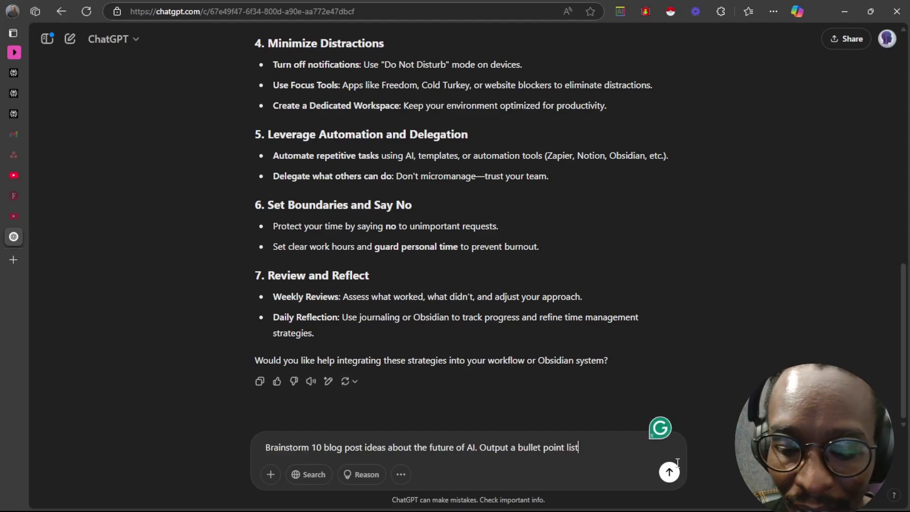
key(Return)
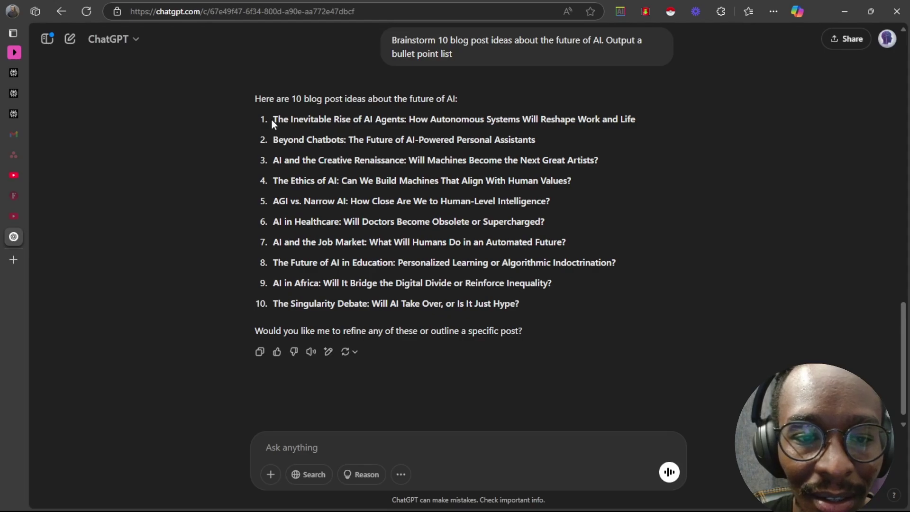
- Copy the first Tables example from the Obsidian note and submit "Output a table comparing social media platforms for marketing purposes." in ChatGPT
key(alt+Tab)
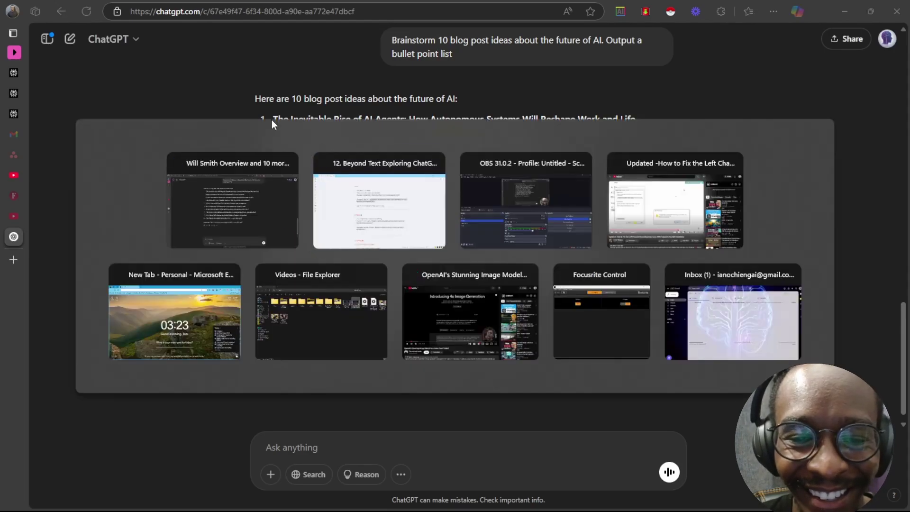
scroll(420, 176, down, 3)
scroll(421, 176, down, 3)
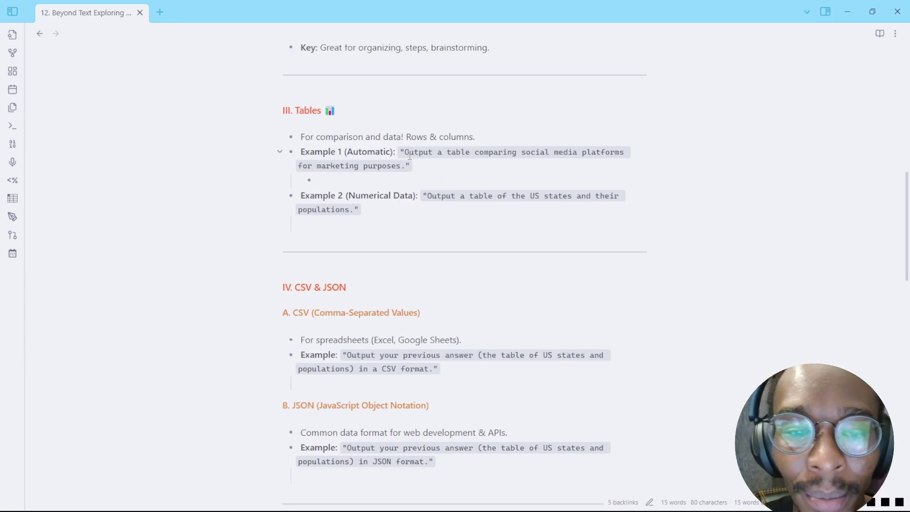
drag(416, 155, 406, 165)
key(ctrl+c)
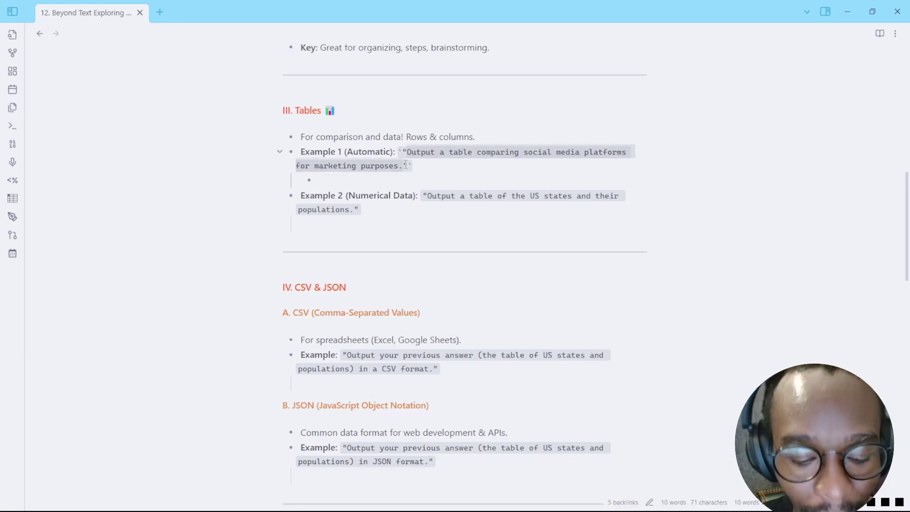
key(alt+Tab)
click(330, 447)
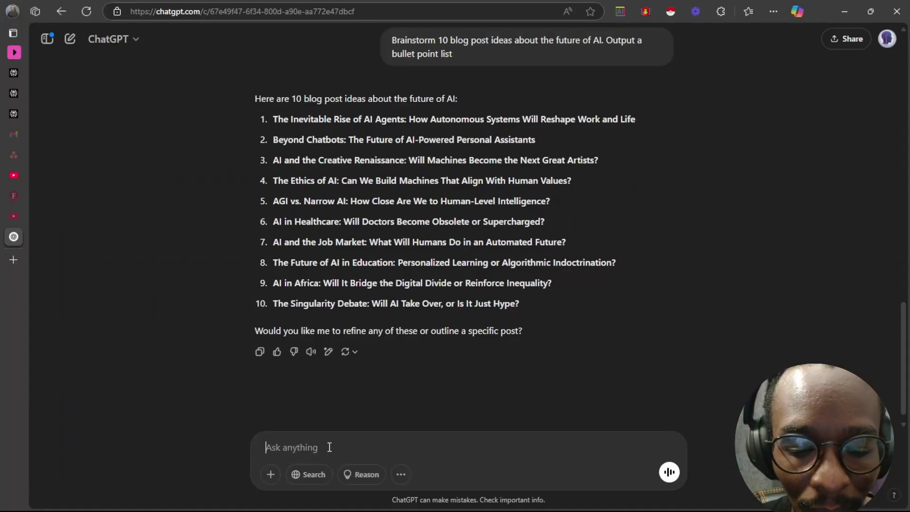
key(ctrl+v)
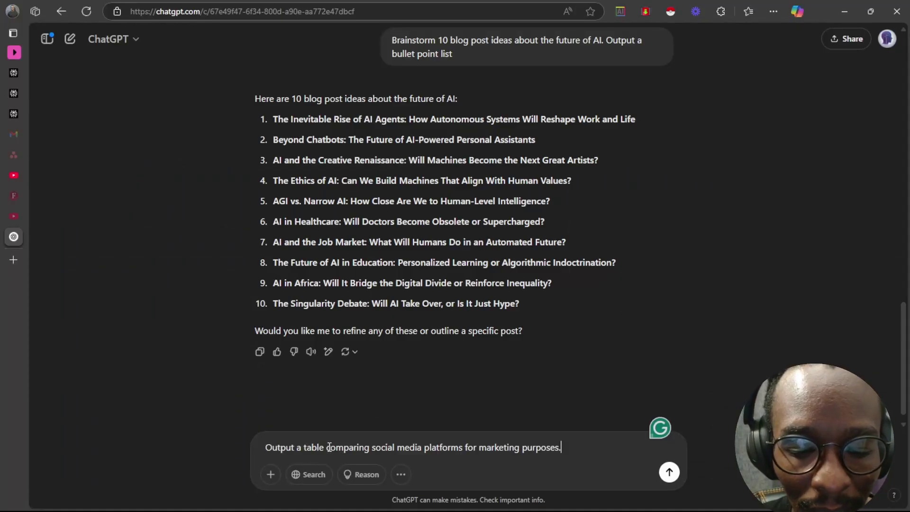
click(669, 472)
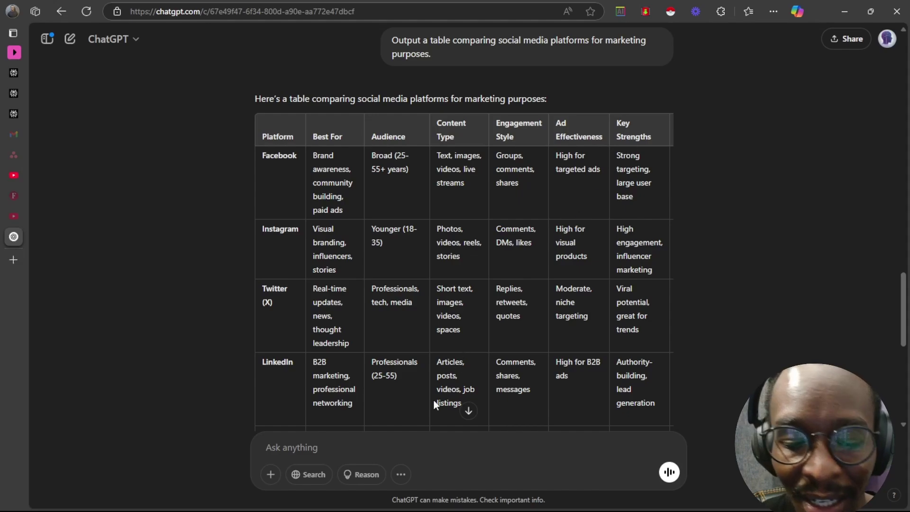
- Examine all rows and columns of the generated table comparing social media platforms for marketing
scroll(372, 356, down, 8)
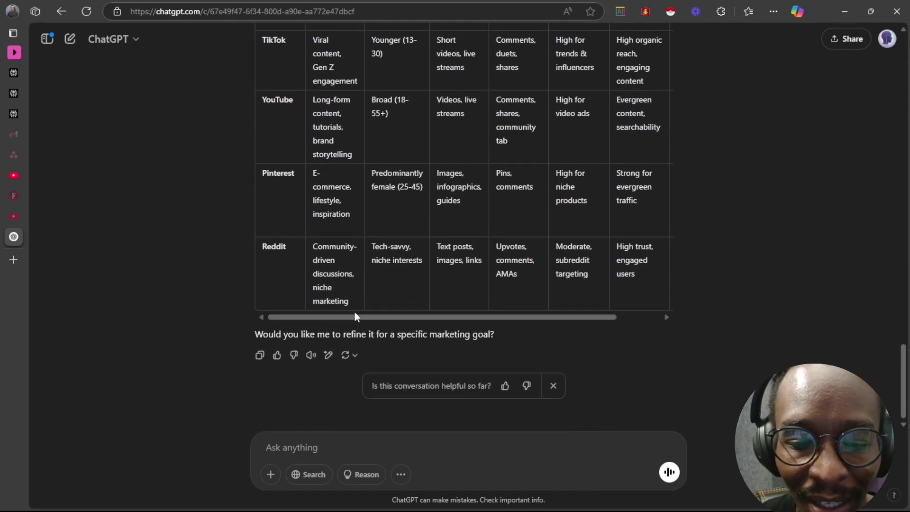
drag(354, 317, 496, 317)
scroll(364, 211, up, 8)
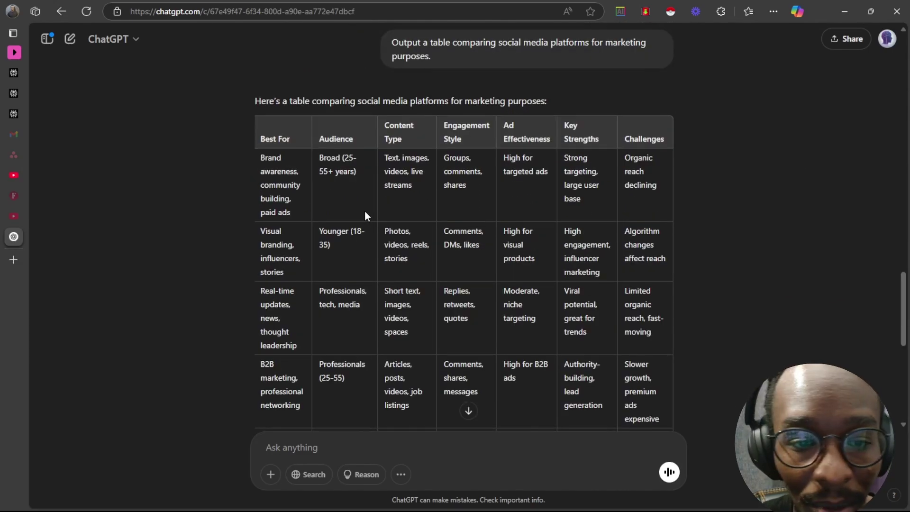
scroll(365, 211, down, 2)
scroll(272, 260, left, 3)
scroll(272, 260, up, 3)
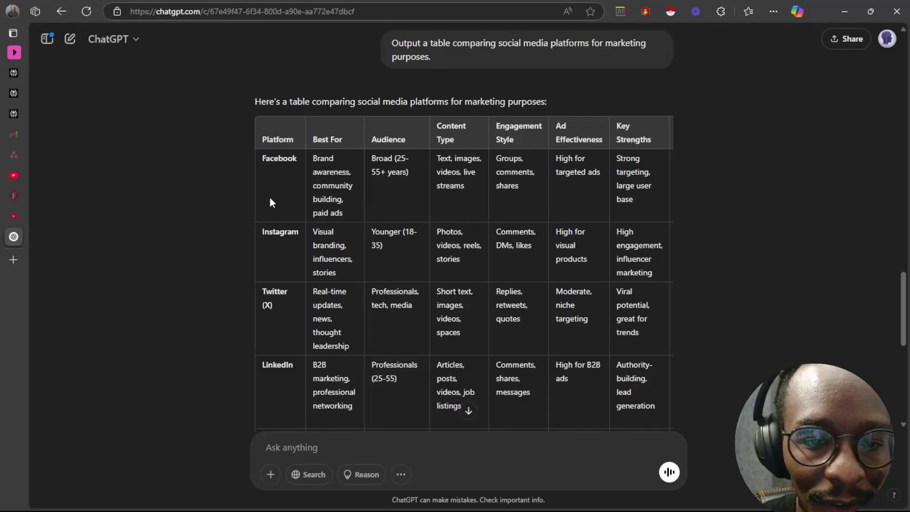
scroll(289, 237, down, 2)
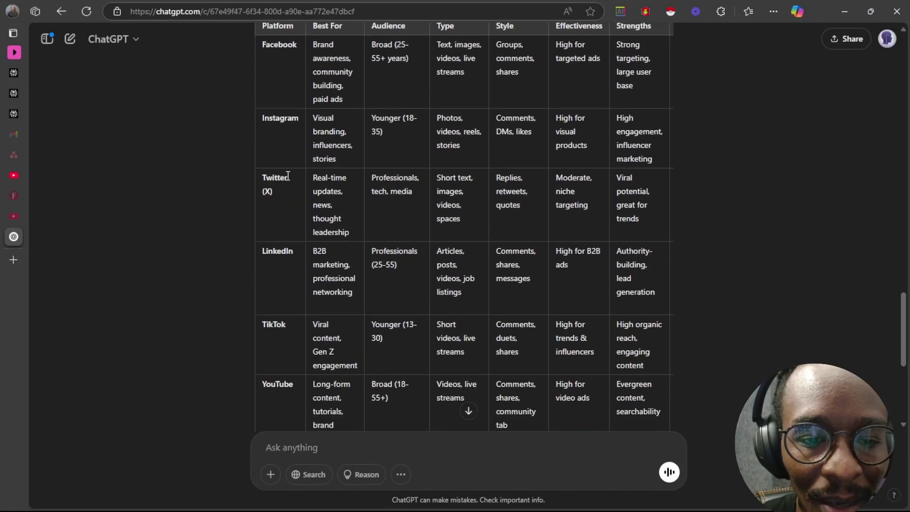
scroll(284, 251, down, 2)
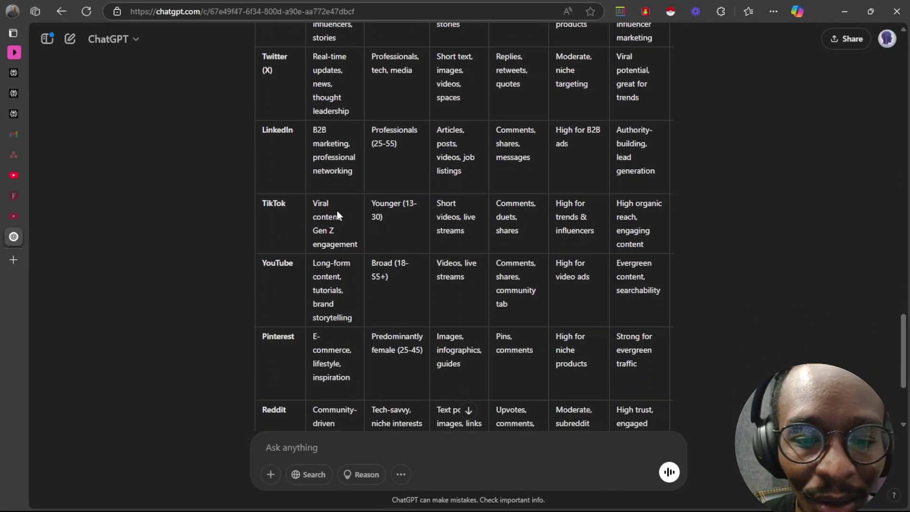
scroll(336, 209, down, 3)
scroll(337, 210, up, 5)
scroll(338, 210, up, 3)
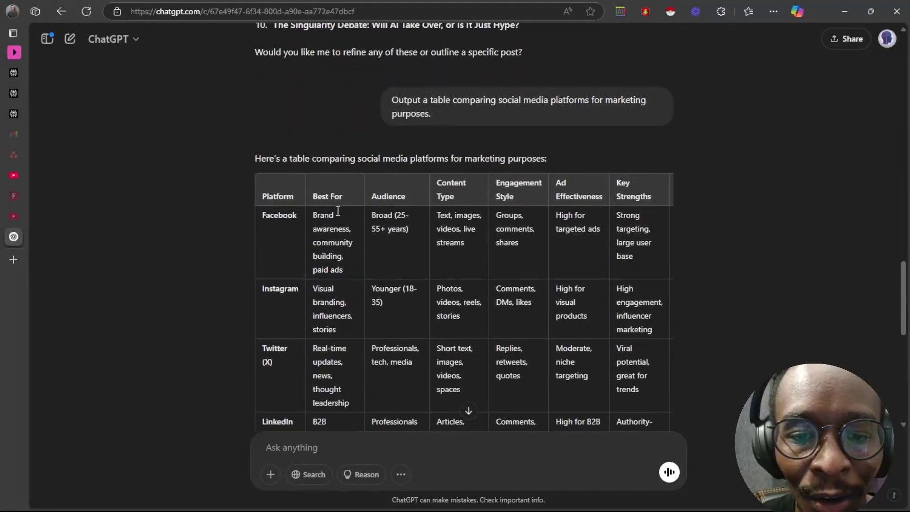
scroll(338, 211, down, 6)
scroll(338, 210, up, 8)
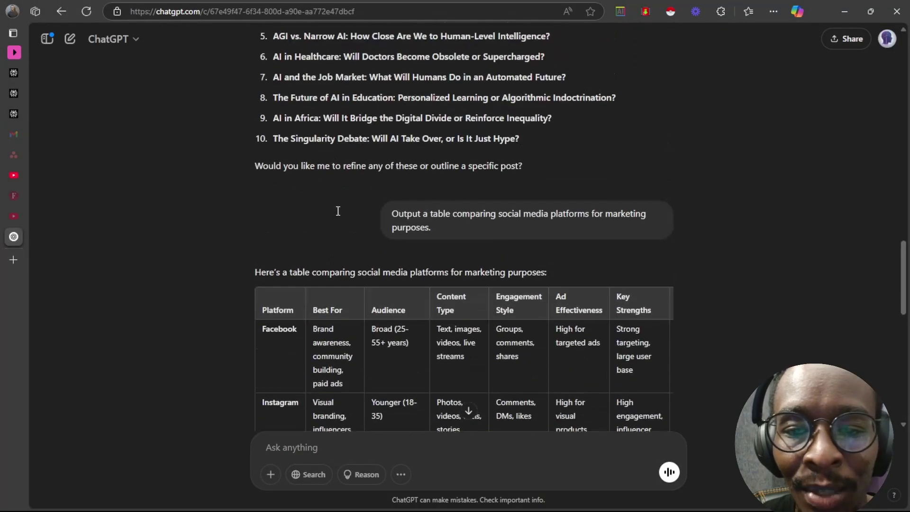
scroll(338, 211, down, 5)
scroll(337, 210, up, 2)
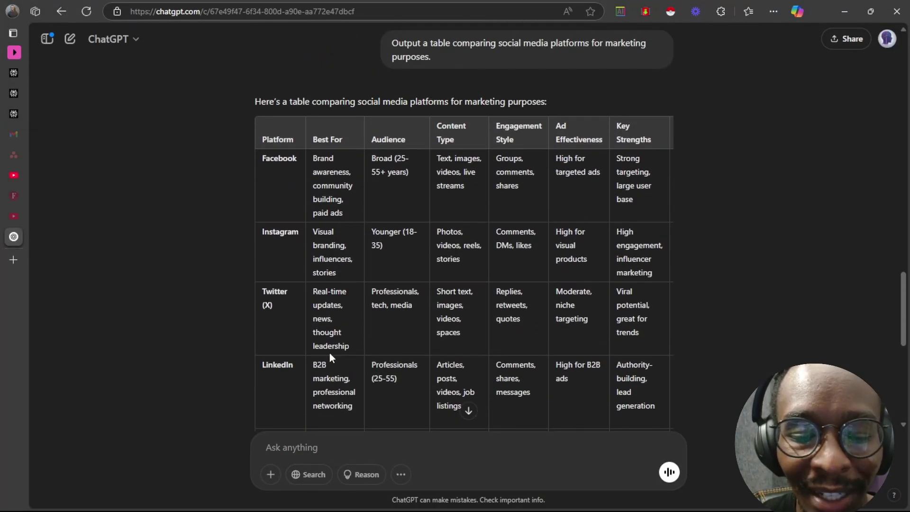
scroll(329, 353, down, 8)
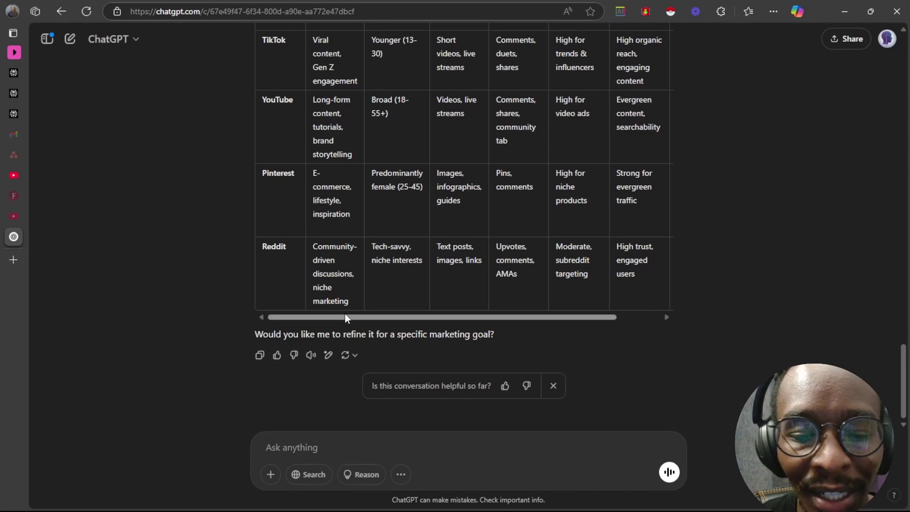
mouse_move(346, 316)
mouse_down()
mouse_move(446, 317)
mouse_move(327, 318)
mouse_up()
scroll(371, 219, up, 6)
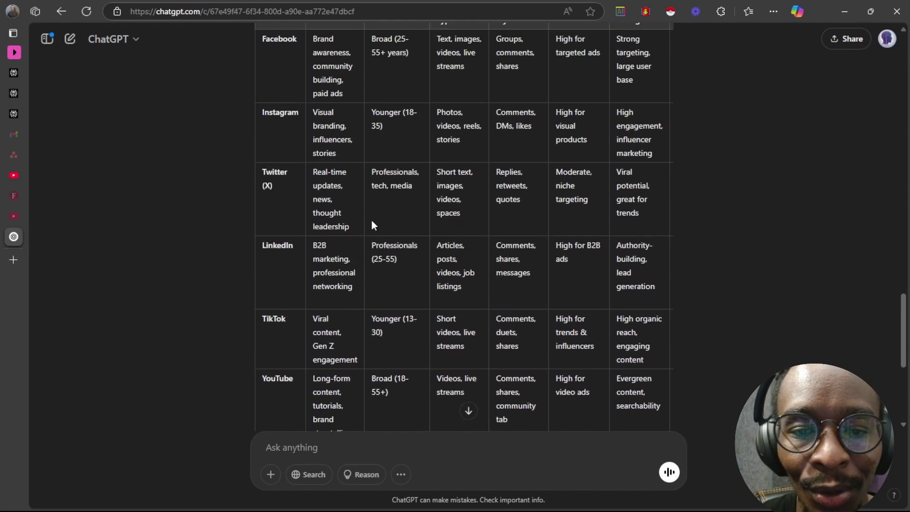
scroll(371, 220, up, 2)
scroll(371, 221, down, 3)
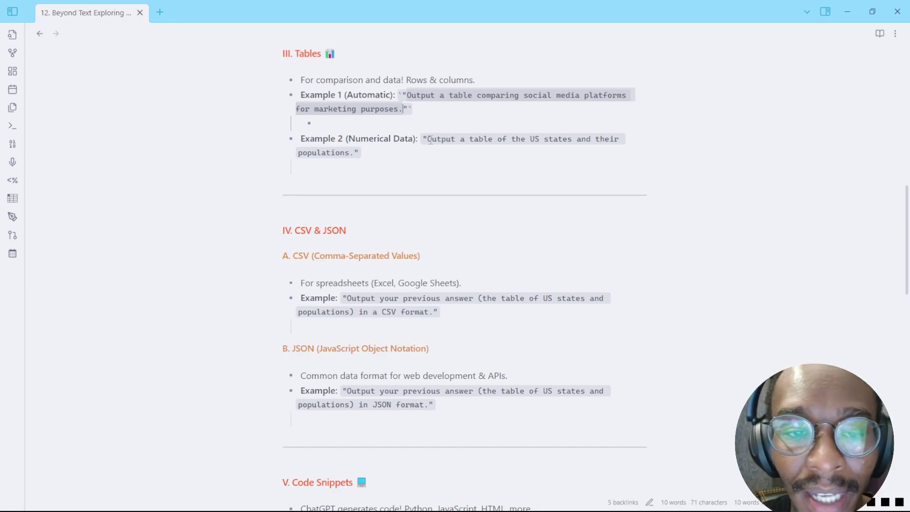
- Copy the numerical data example from the note and paste "Output a table of the US states and their populations" into the ChatGPT prompt
drag(428, 139, 352, 154)
key(ctrl+c)
key(alt+Tab)
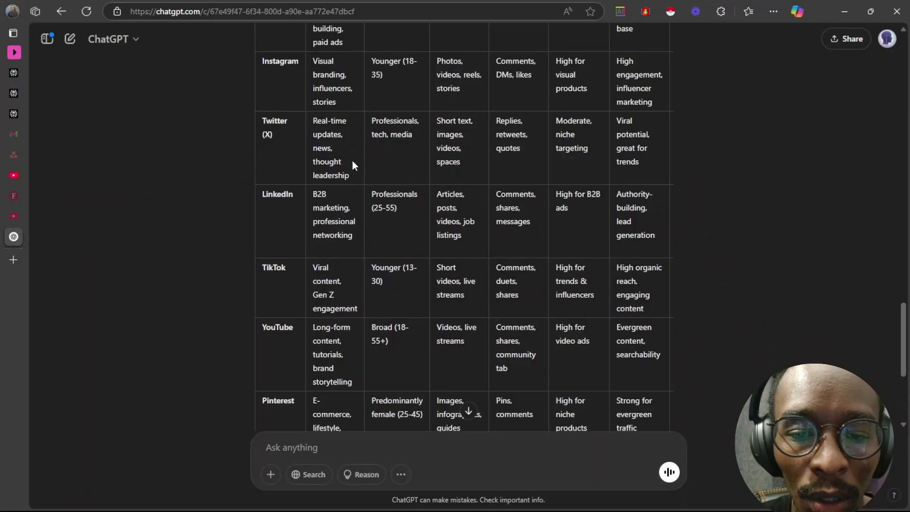
scroll(352, 161, down, 5)
click(336, 443)
key(ctrl+v)
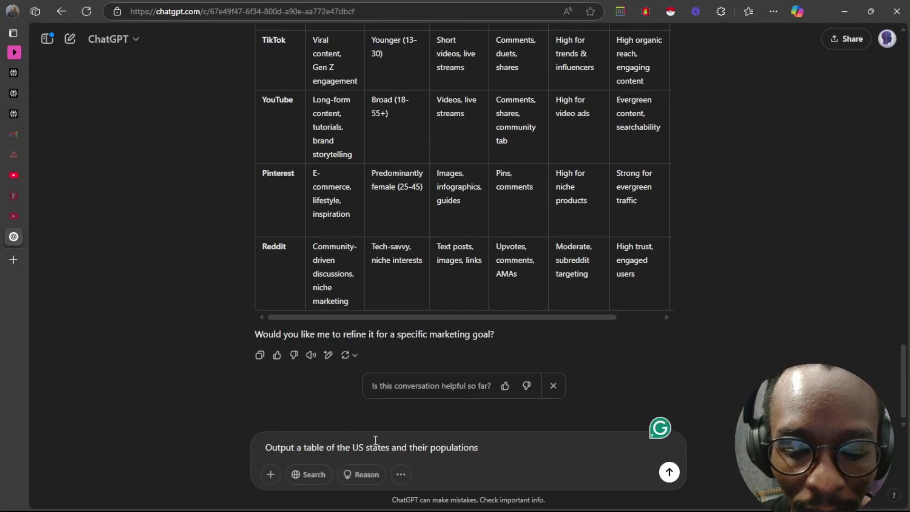
- Replace "US" with "African" in the prompt and submit "Output a table of the African states and their populations"
double_click(354, 448)
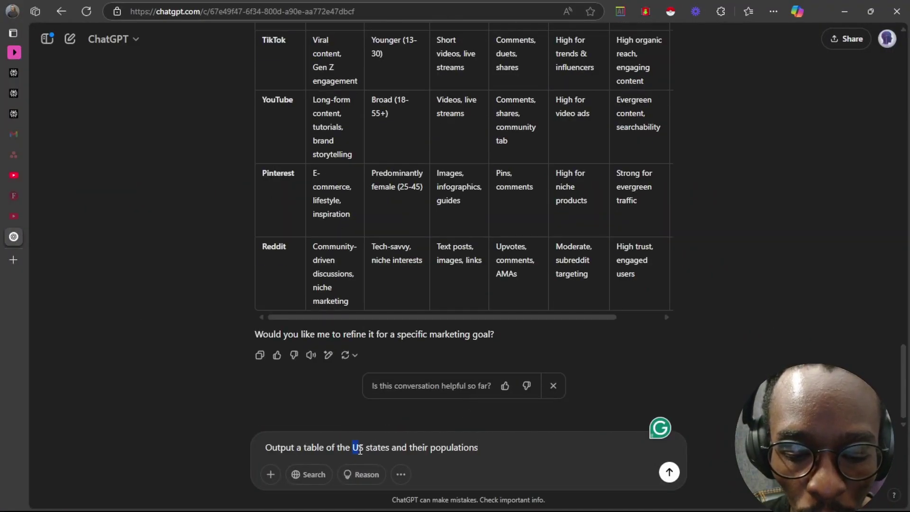
key(Caps_Lock)
text(A)
key(Caps_Lock)
text(frica)
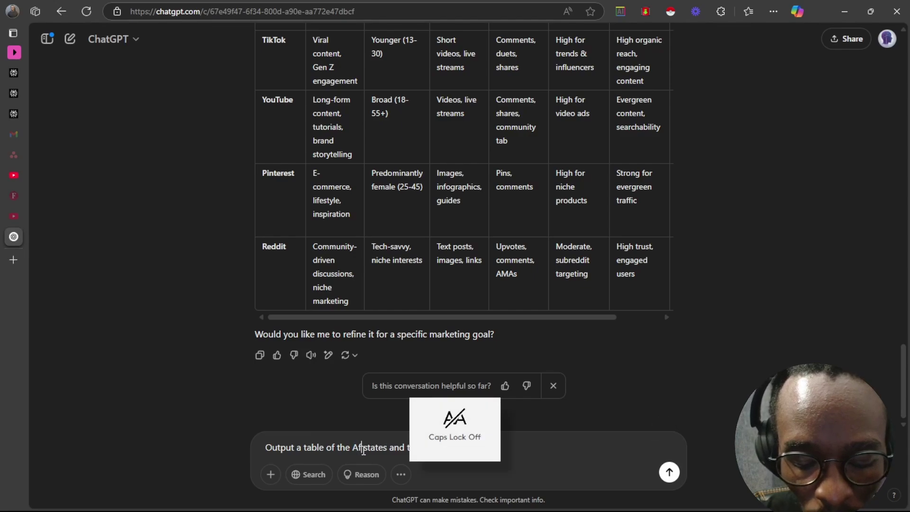
text(n)
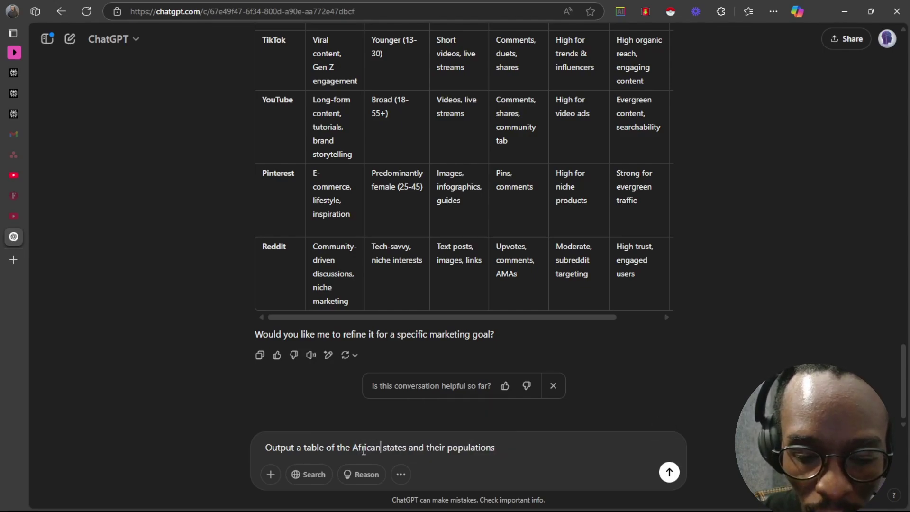
click(668, 471)
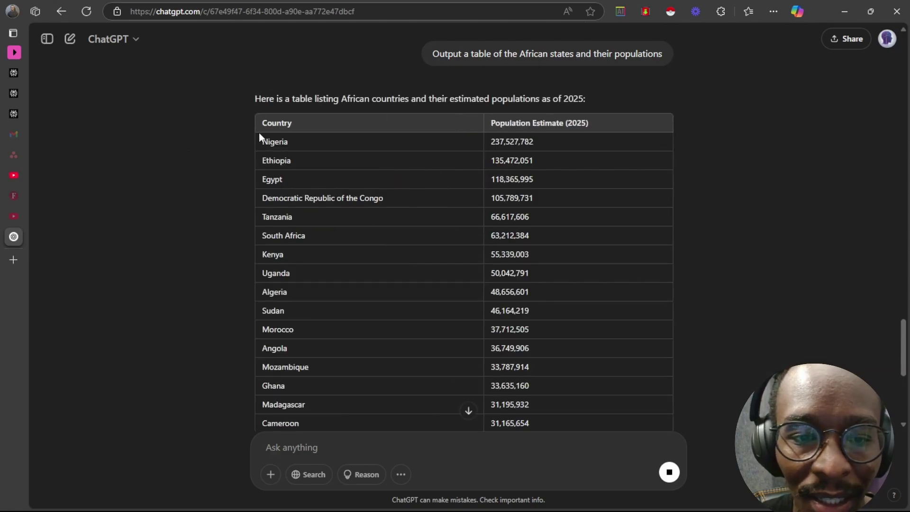
- Examine the generated table of African countries and their population estimates from the first row to the note under it
scroll(258, 132, up, 3)
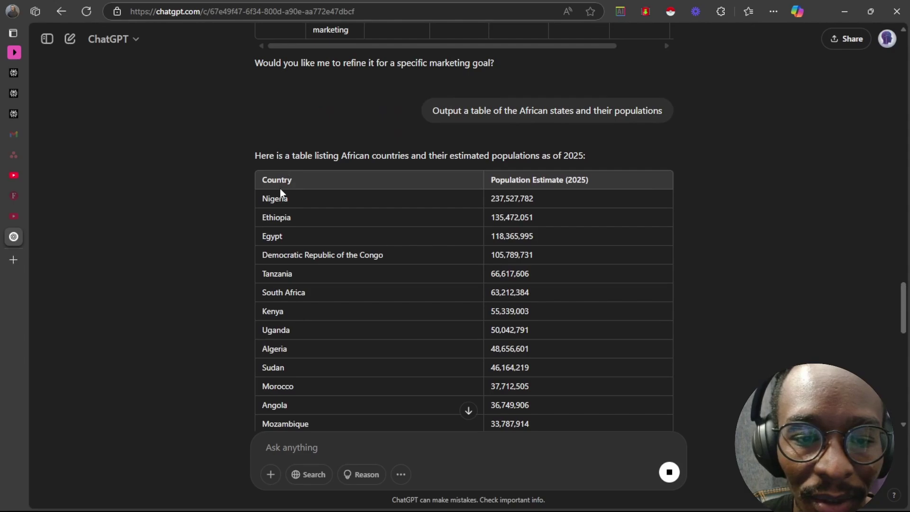
scroll(397, 178, down, 1)
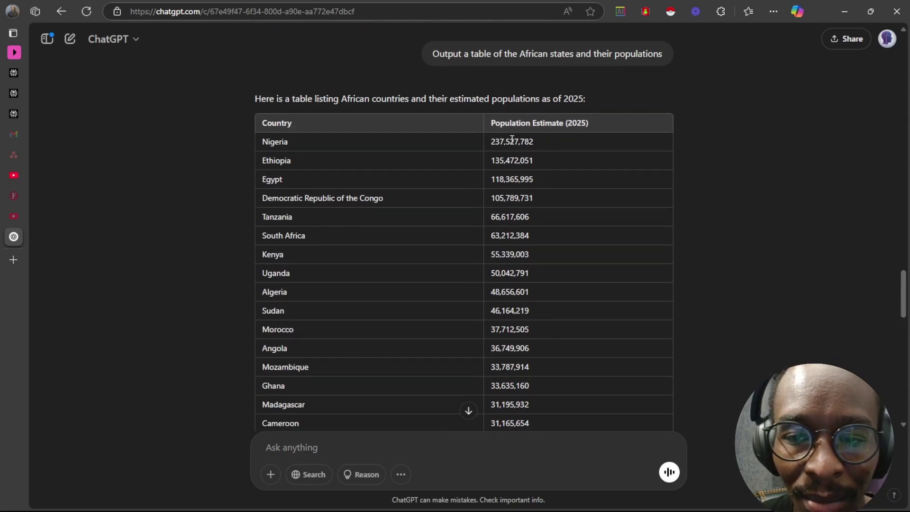
scroll(403, 152, down, 10)
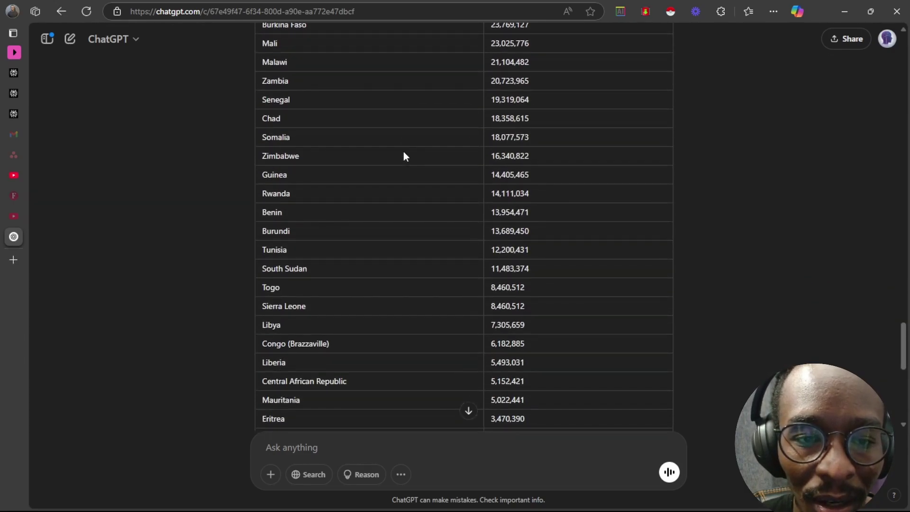
scroll(403, 156, up, 10)
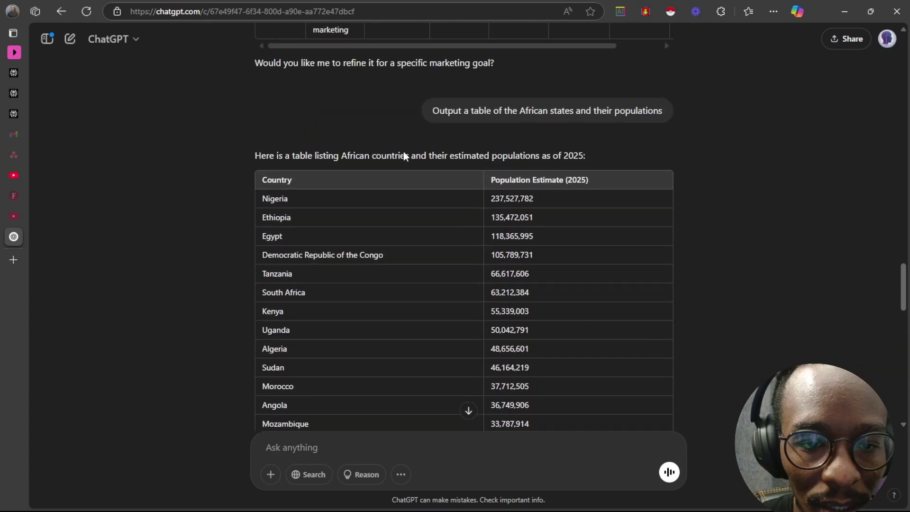
scroll(403, 156, down, 2)
scroll(403, 156, down, 2)
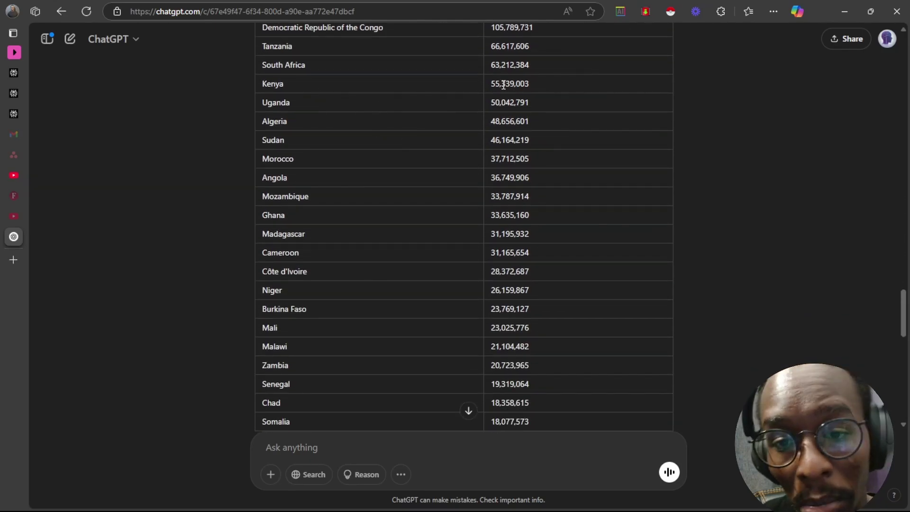
scroll(470, 104, down, 12)
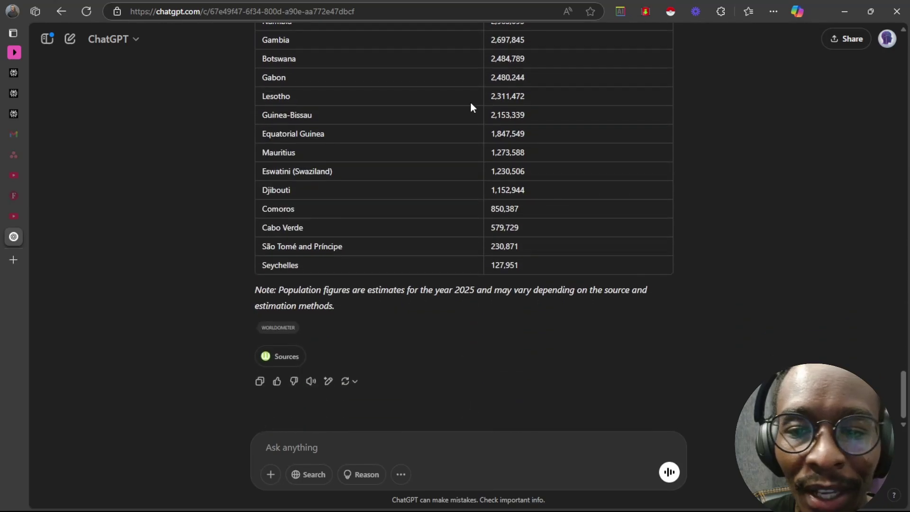
scroll(347, 275, up, 14)
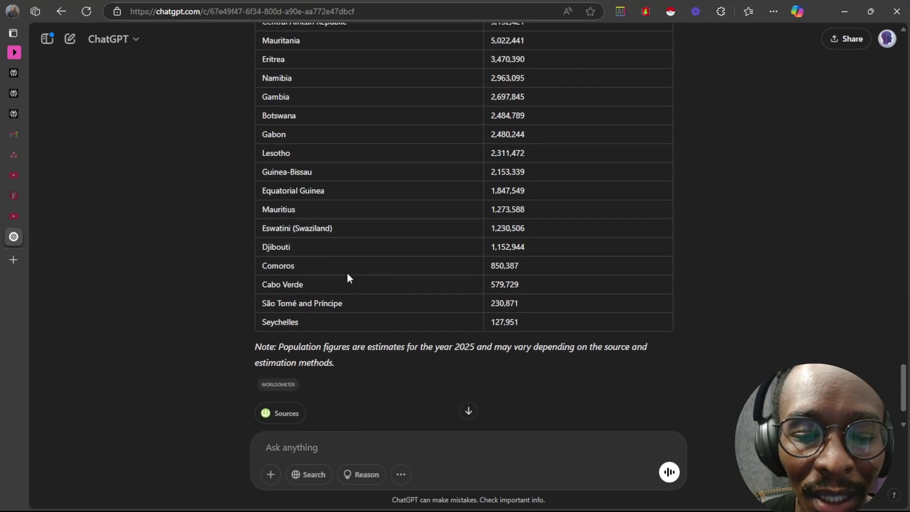
scroll(347, 272, up, 2)
scroll(347, 273, down, 5)
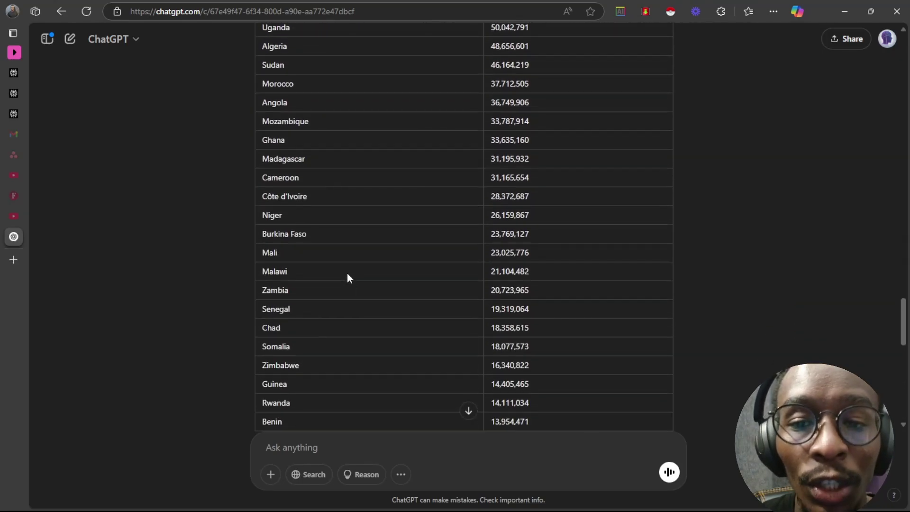
scroll(347, 273, up, 1)
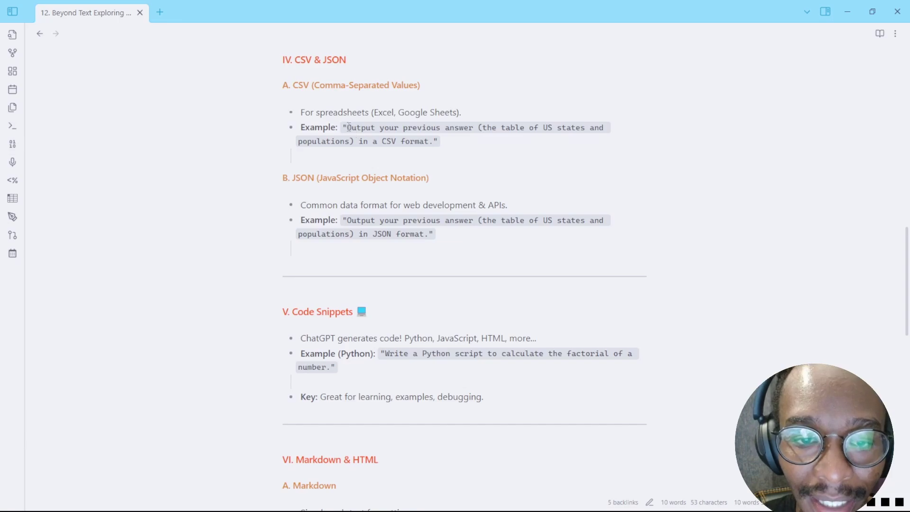
- Copy the CSV example from the Obsidian note, submit it in ChatGPT as "Output your previous answer in a CSV format" and review the CSV block
drag(348, 127, 428, 143)
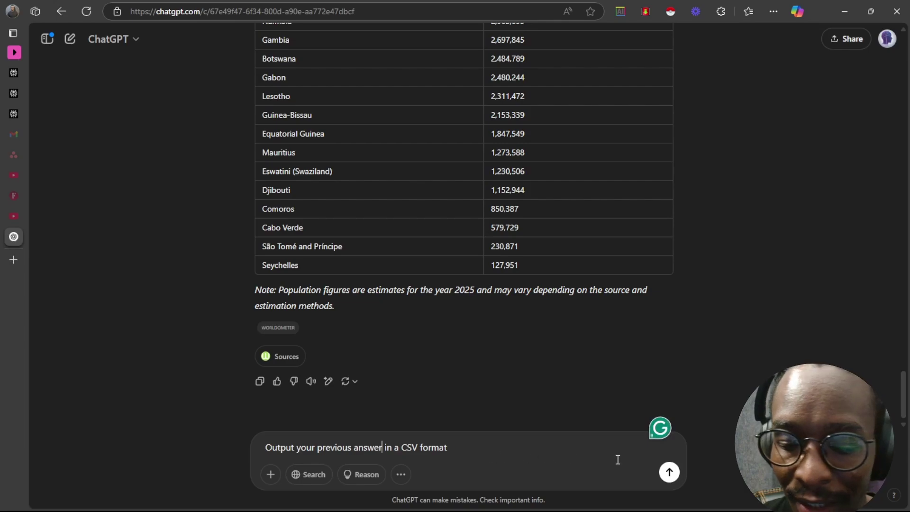
click(669, 472)
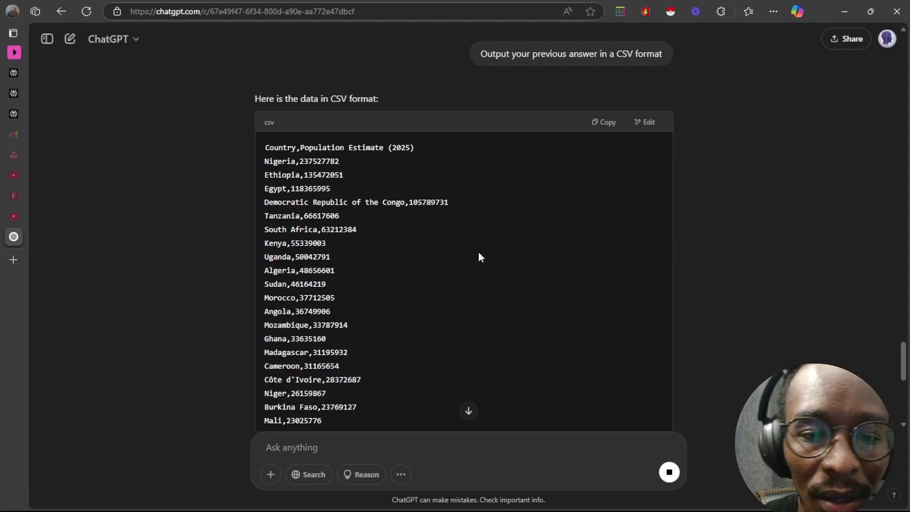
scroll(478, 251, down, 3)
scroll(474, 250, up, 2)
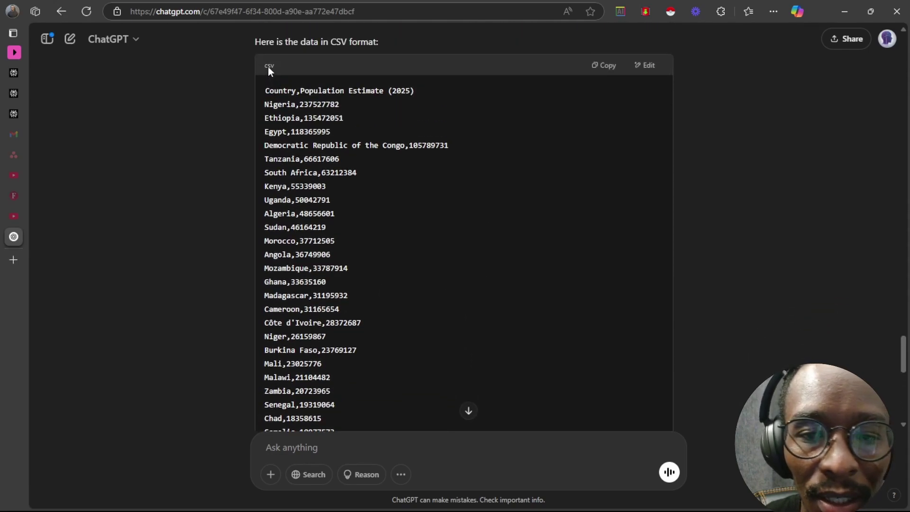
scroll(422, 189, down, 10)
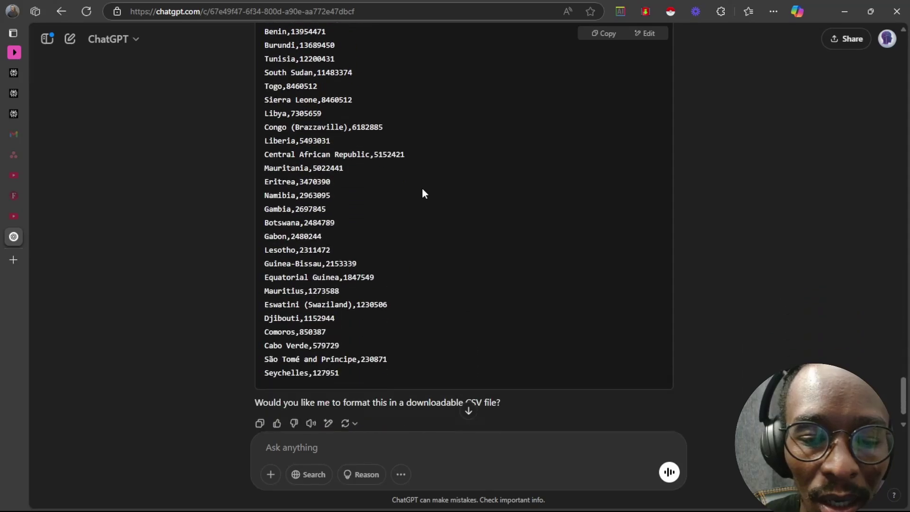
scroll(421, 190, up, 10)
click(595, 40)
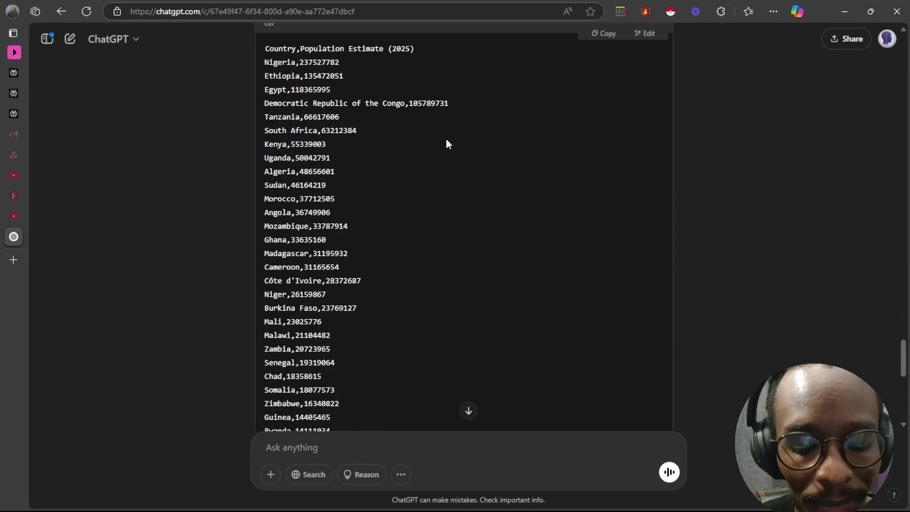
- In a new ChatGPT chat, rewrite the note's Python example as "Write a html script to a snake game" and submit it with Reason enabled
key(alt+Tab)
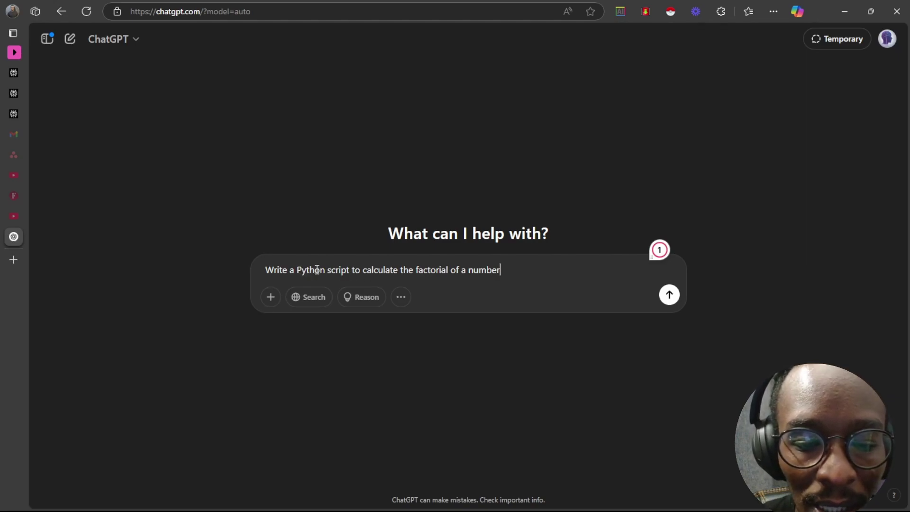
drag(325, 270, 298, 272)
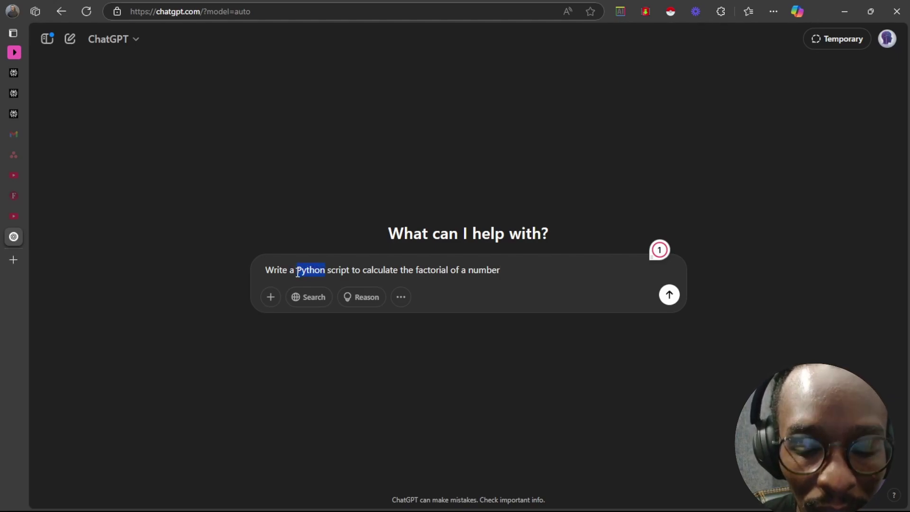
text(html)
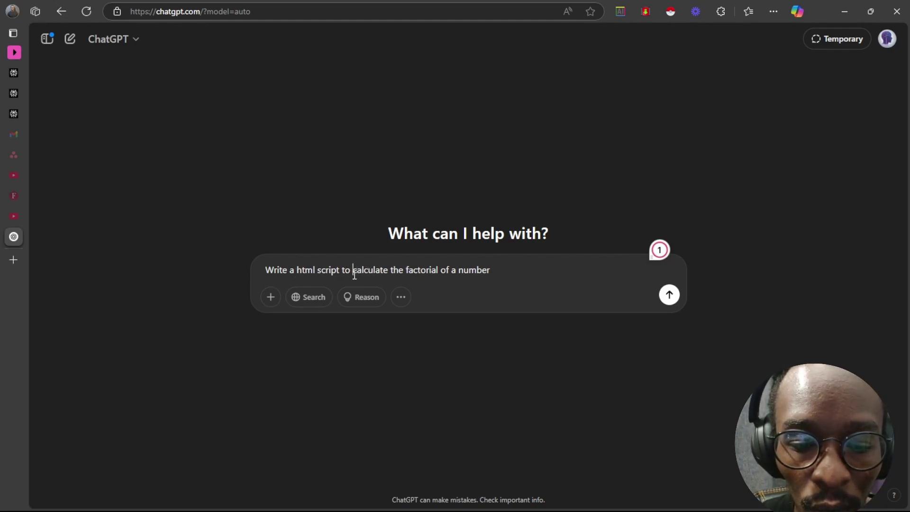
drag(354, 272, 493, 269)
text(a html script to a)
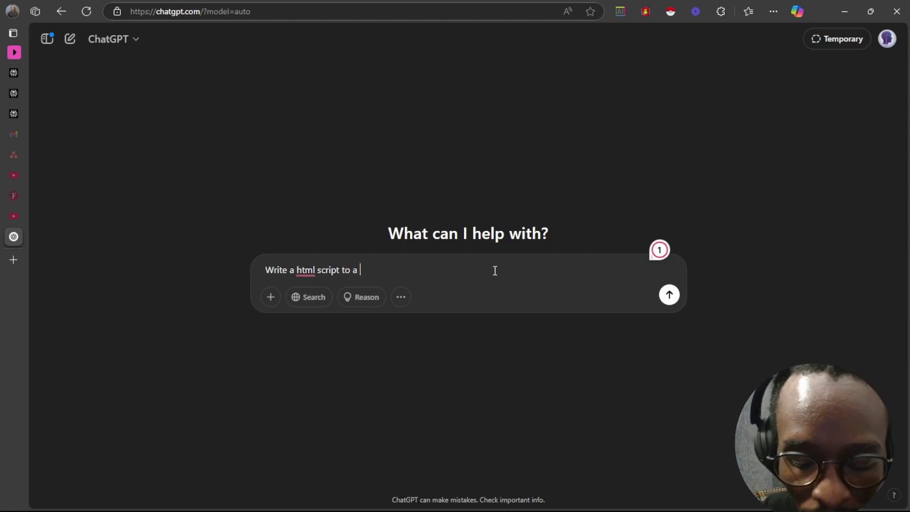
text(snake )
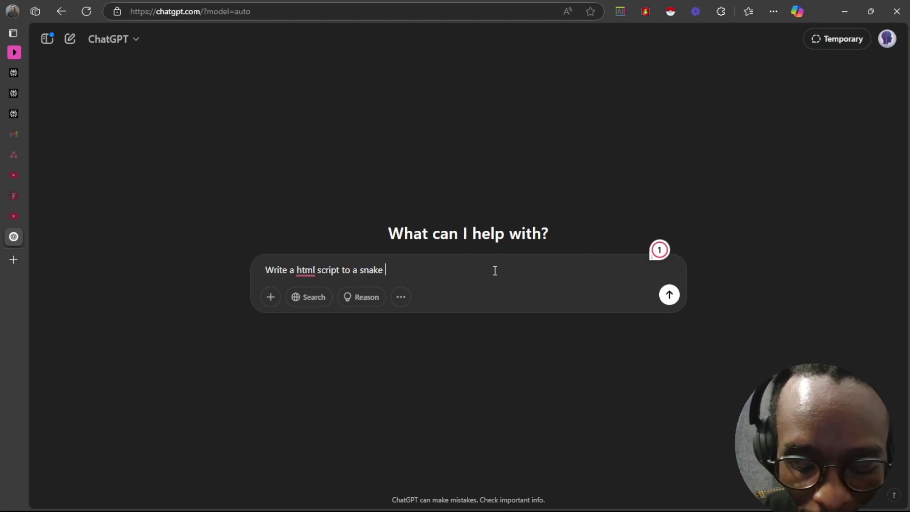
text(game)
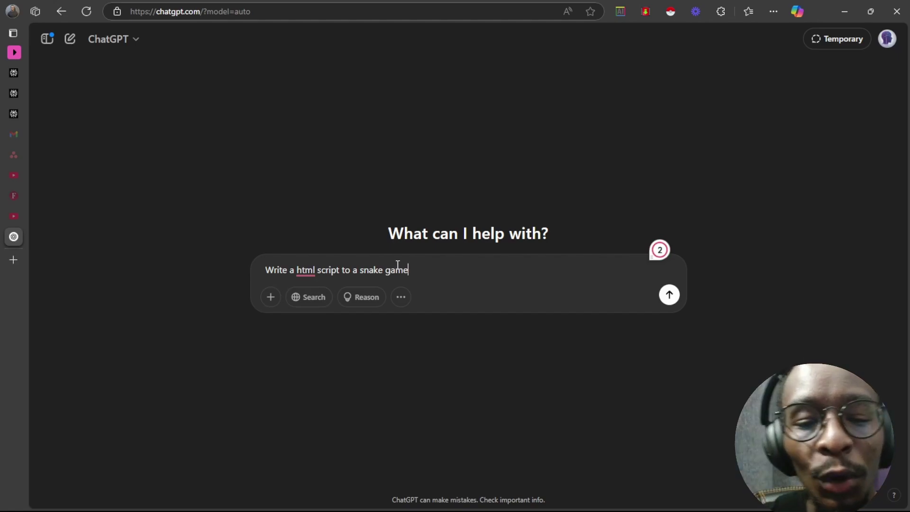
click(363, 298)
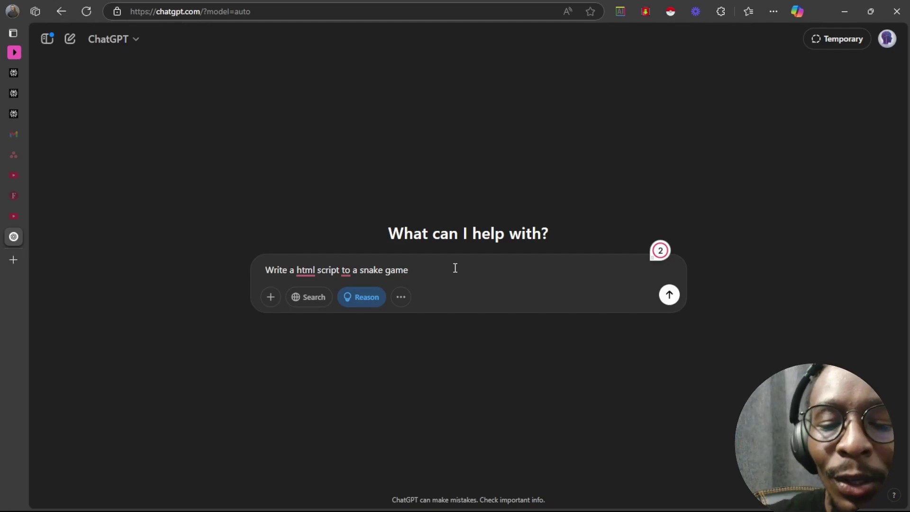
click(669, 295)
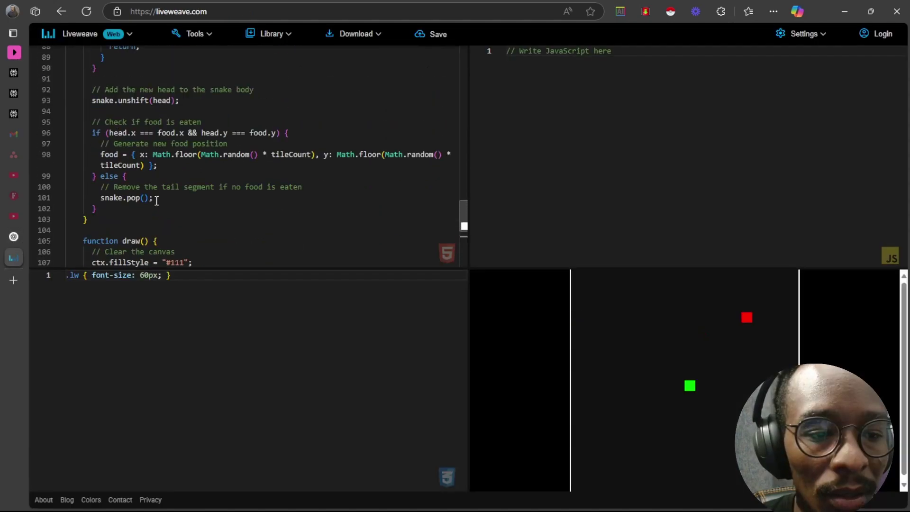
- Replace all the code in the HTML editor with the copied snake game script
scroll(156, 201, up, 8)
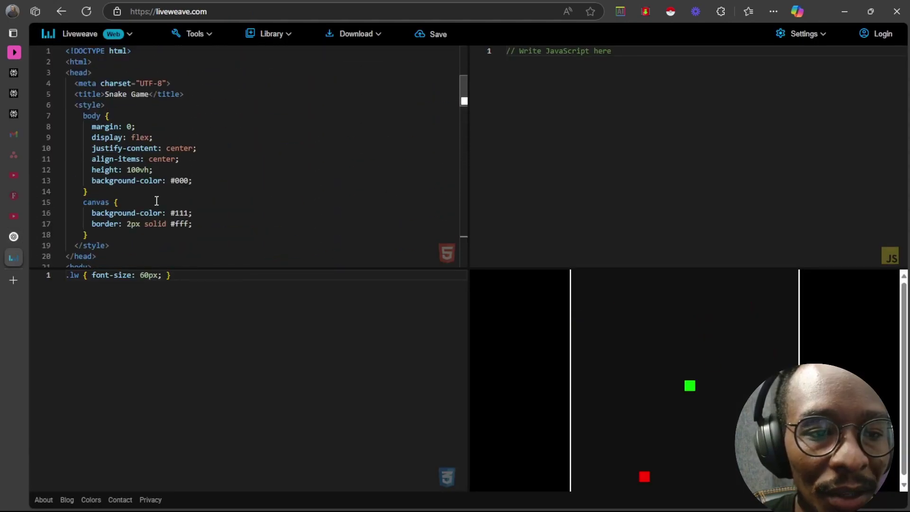
click(182, 159)
key(ctrl+a)
key(BackSpace)
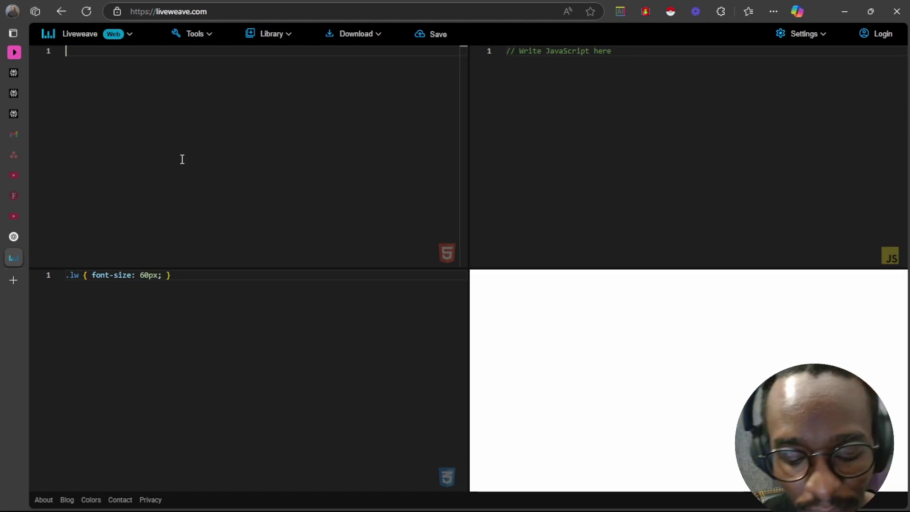
key(ctrl+v)
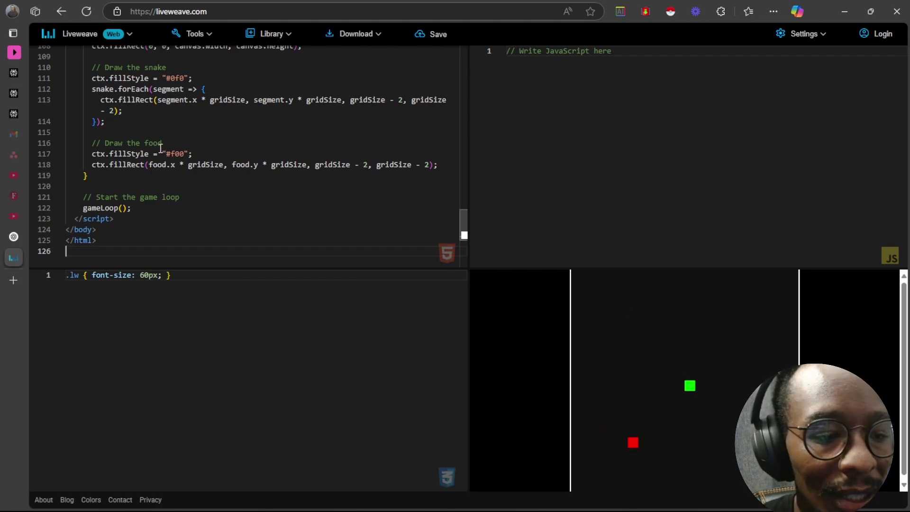
- Return to the snake game chat in ChatGPT and write the follow-up "its not working, the snake is moving too fast"
click(14, 238)
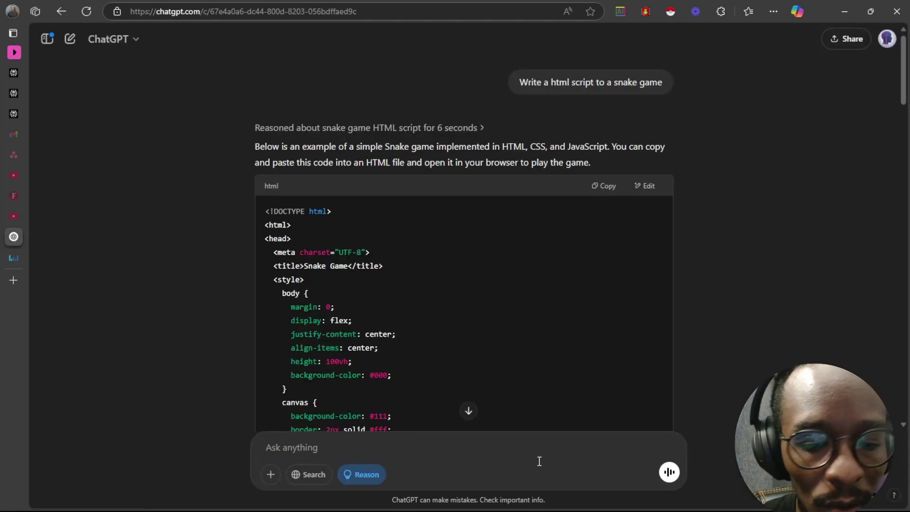
click(367, 445)
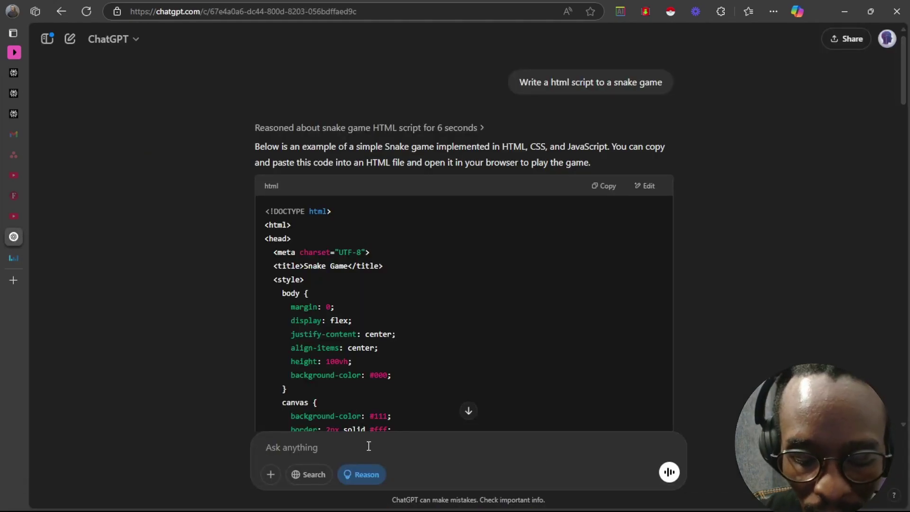
text(its no)
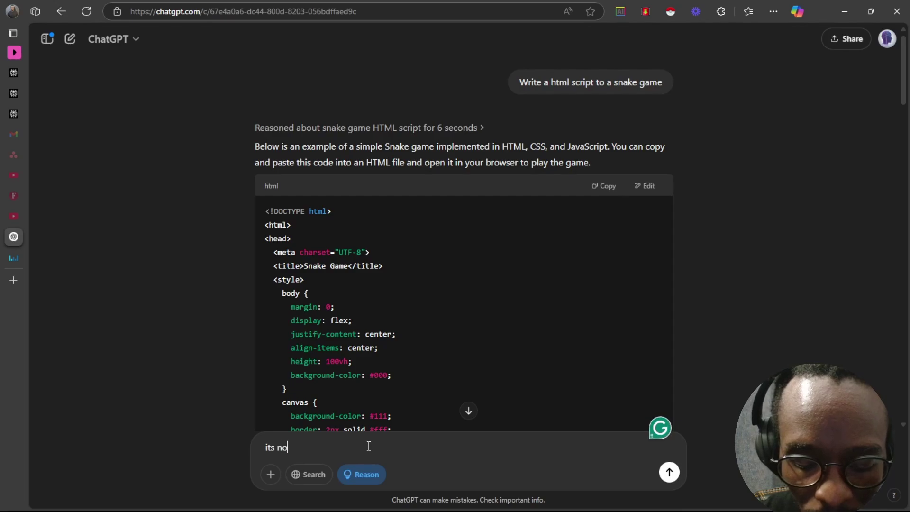
text(t workin)
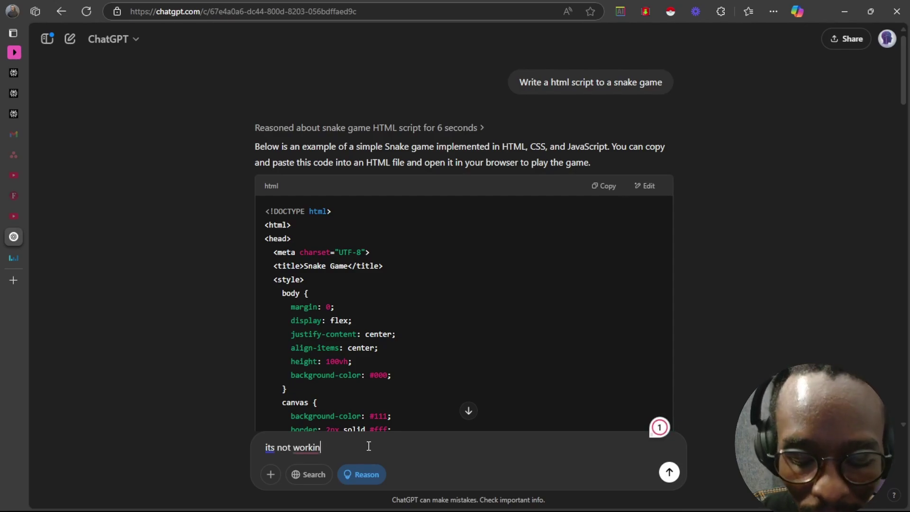
text(g, the)
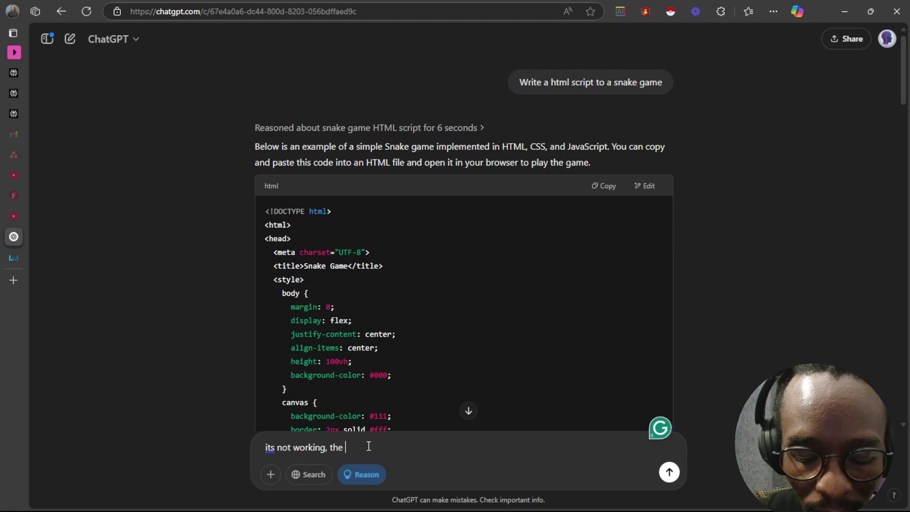
text( snake i)
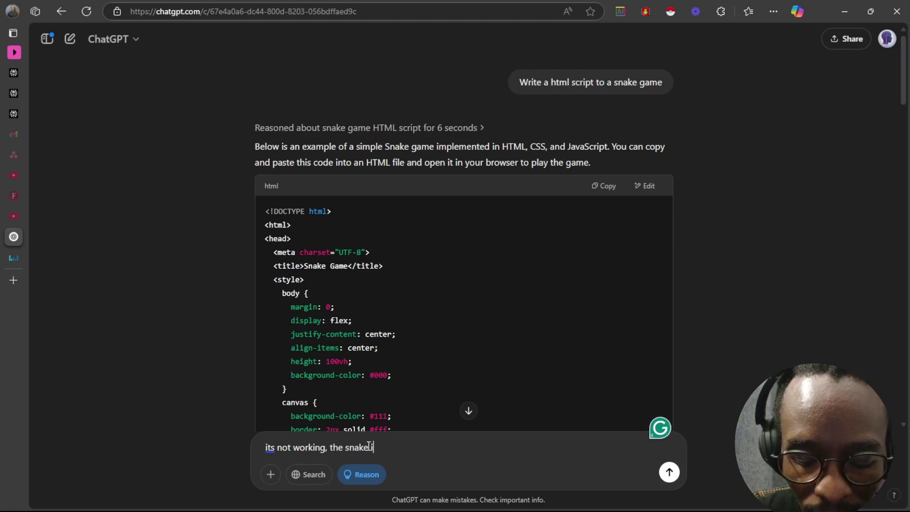
text(s moving too)
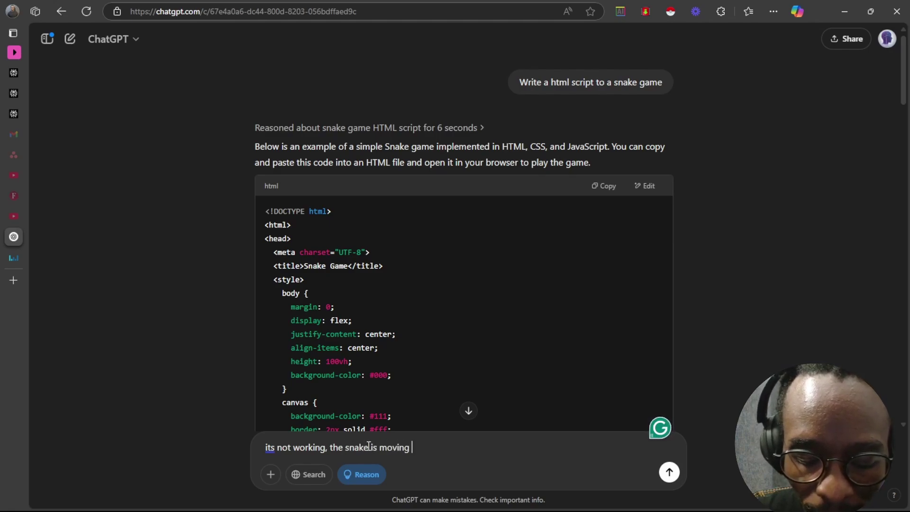
text( fast)
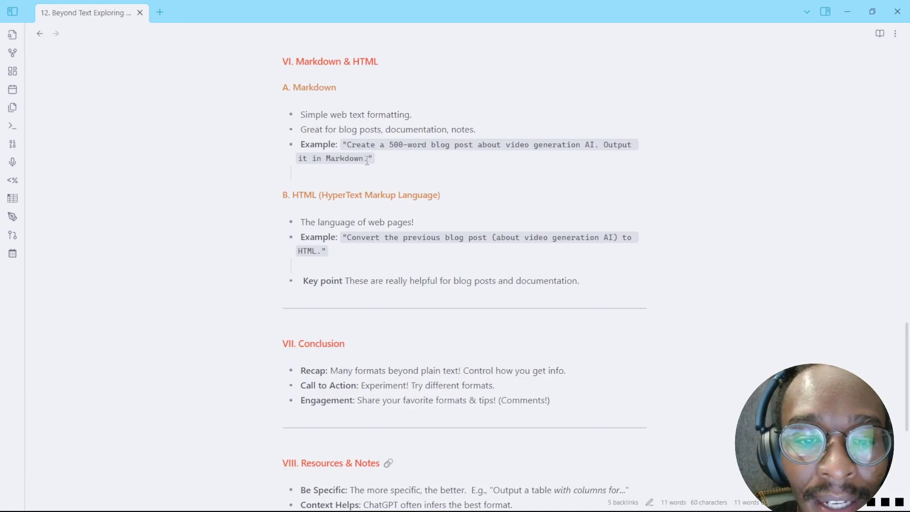
- Copy the note's Markdown example, submit "Create a 500-word blog post about video generation AI. Output it in Markdown" in ChatGPT and review the post
drag(348, 144, 365, 158)
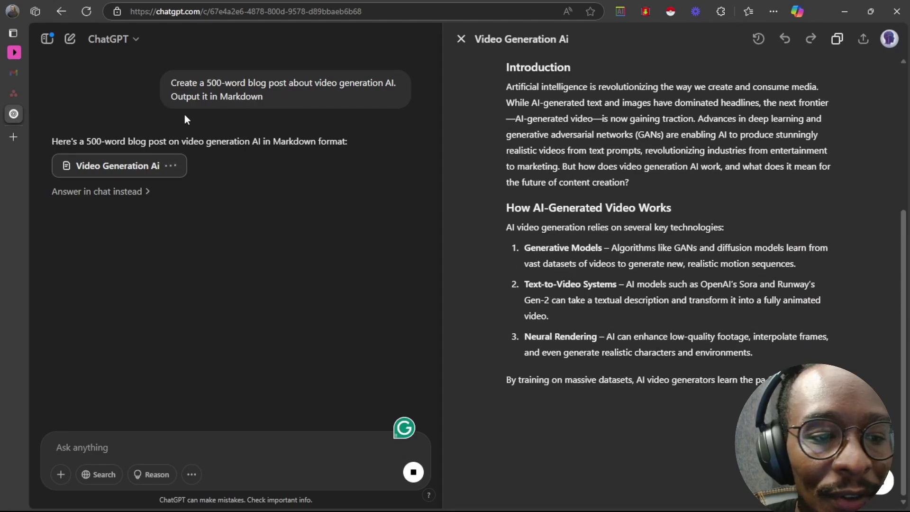
scroll(548, 158, up, 6)
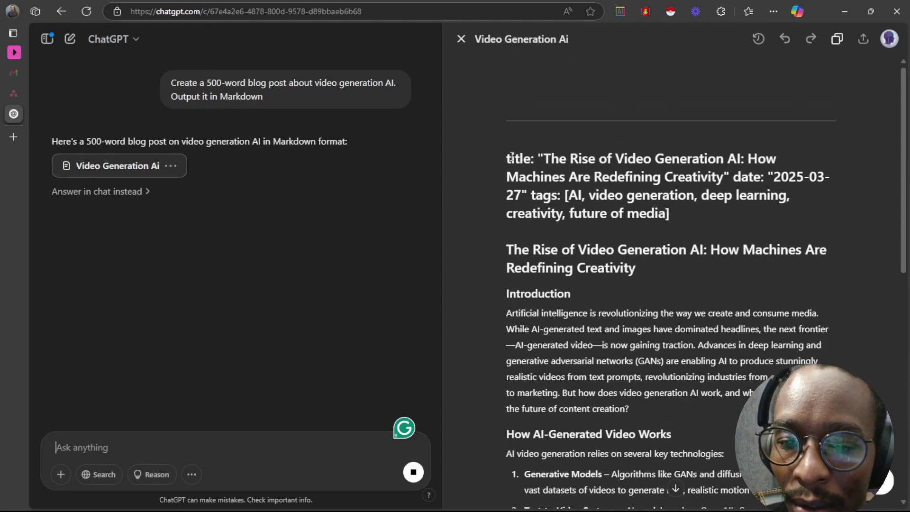
scroll(545, 173, down, 15)
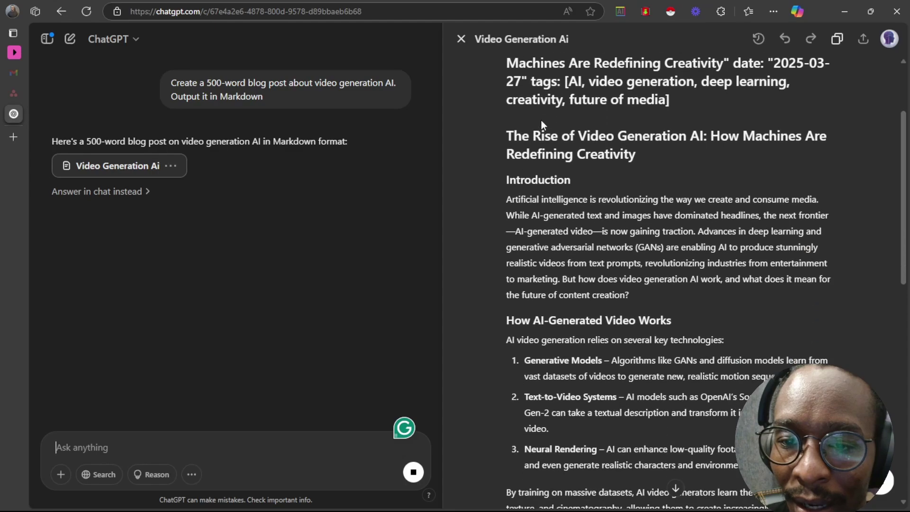
scroll(542, 161, down, 6)
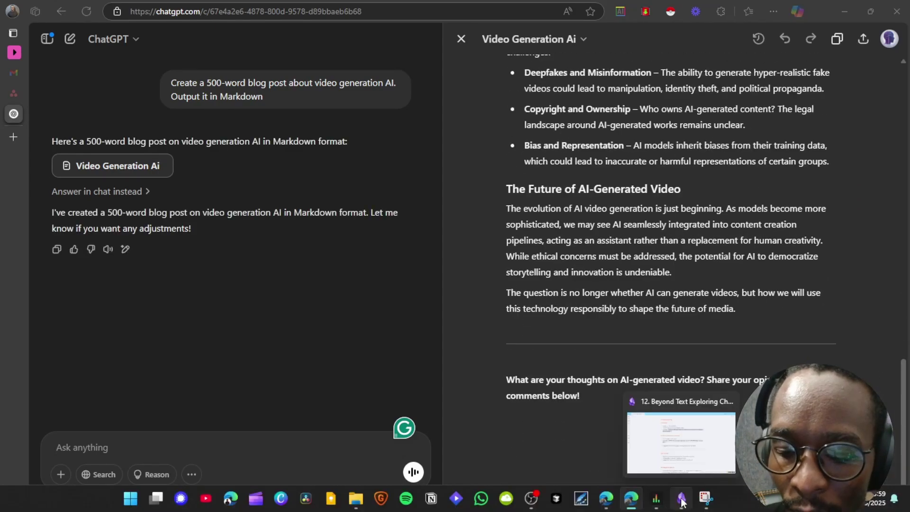
- Switch to Obsidian and create a new blank note in a separate tab
click(678, 499)
click(160, 13)
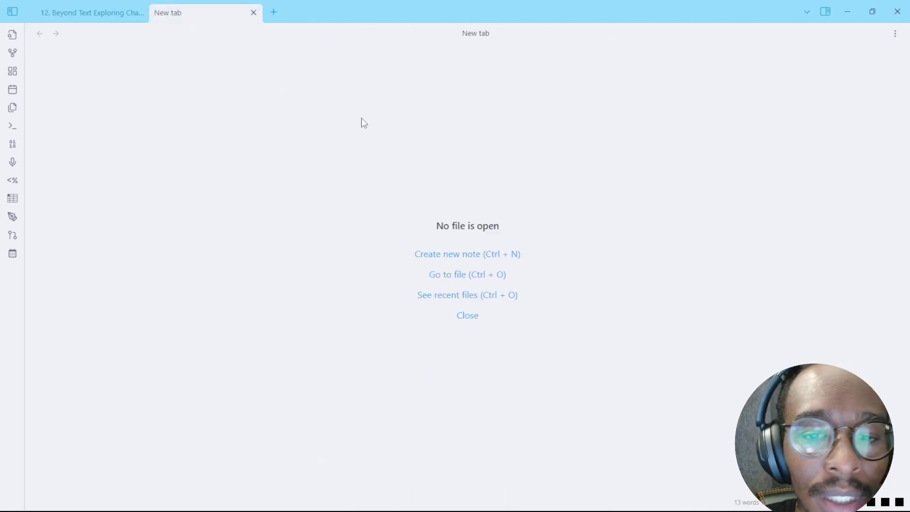
click(468, 255)
click(320, 109)
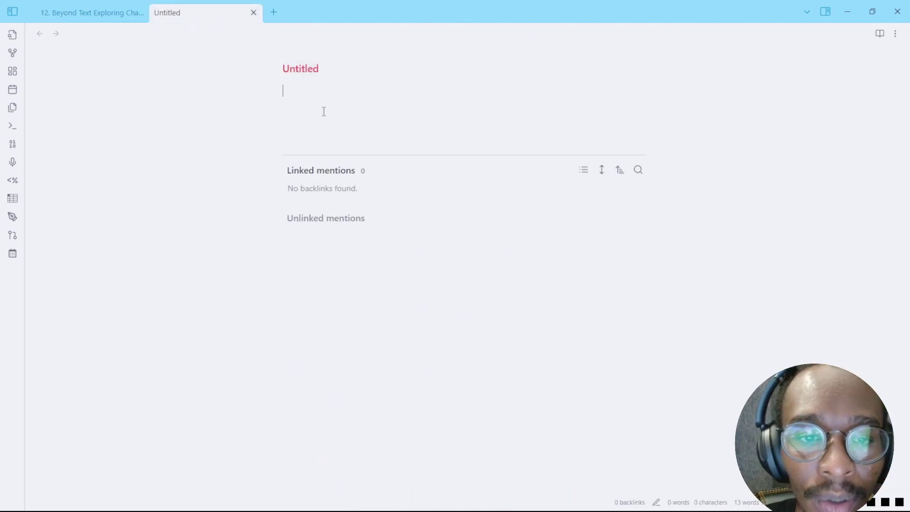
- Copy the whole Video Generation Ai document from ChatGPT and paste it into the blank Untitled note in Obsidian
click(71, 14)
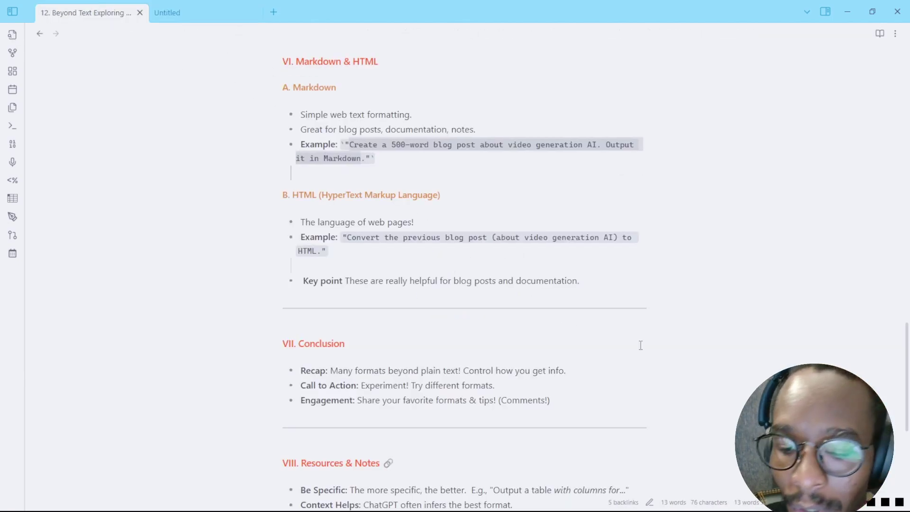
key(alt+Tab)
scroll(513, 226, up, 13)
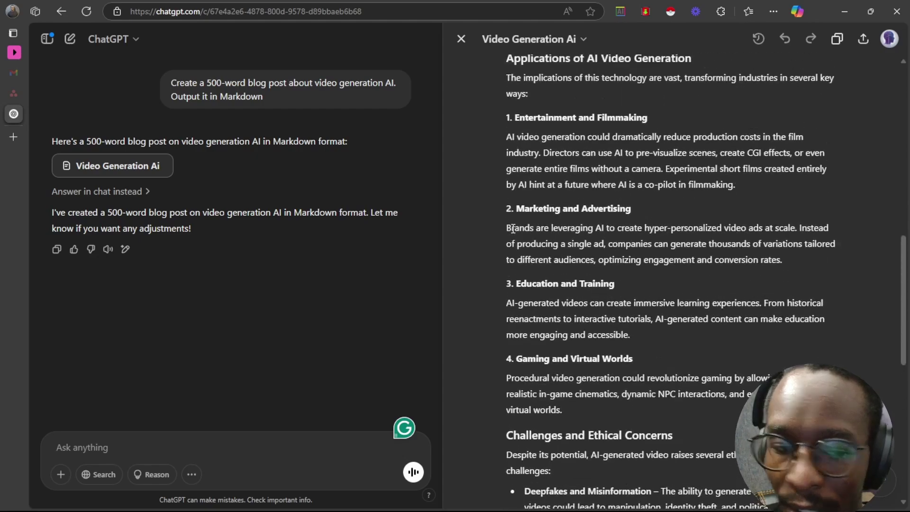
scroll(513, 228, up, 6)
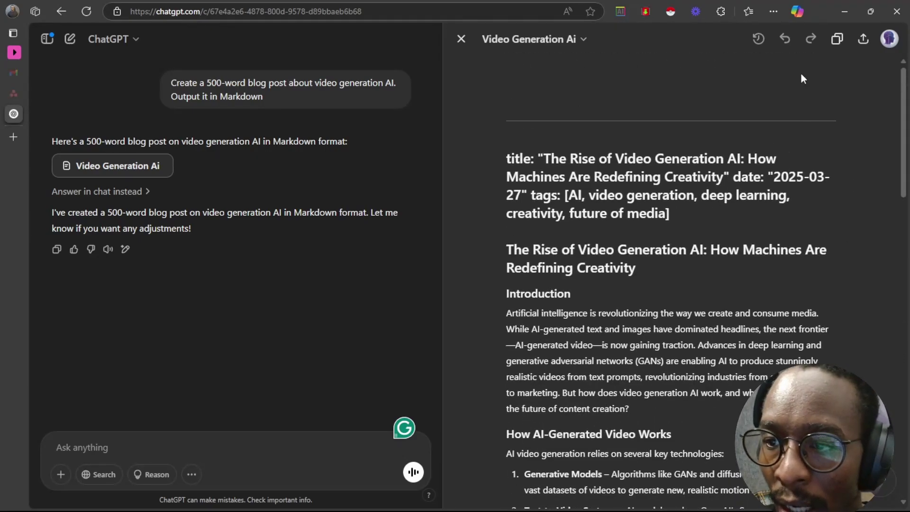
click(836, 42)
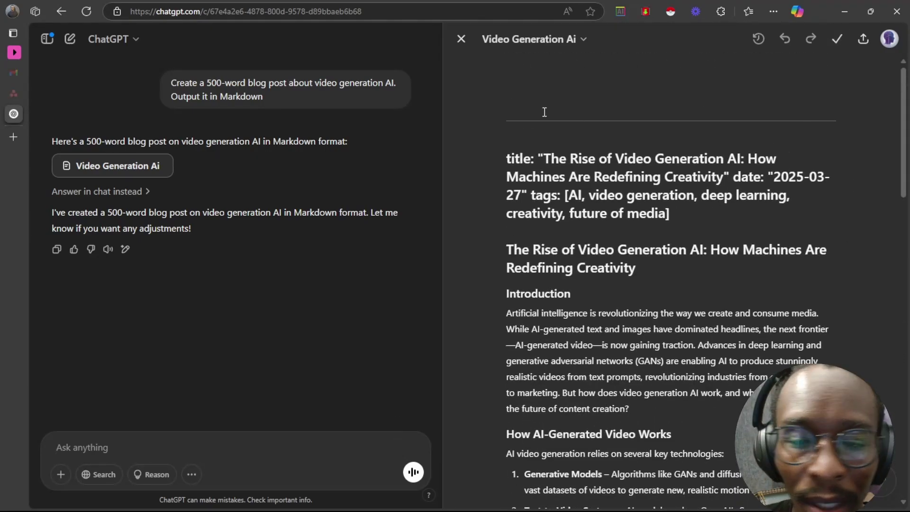
key(alt+Tab)
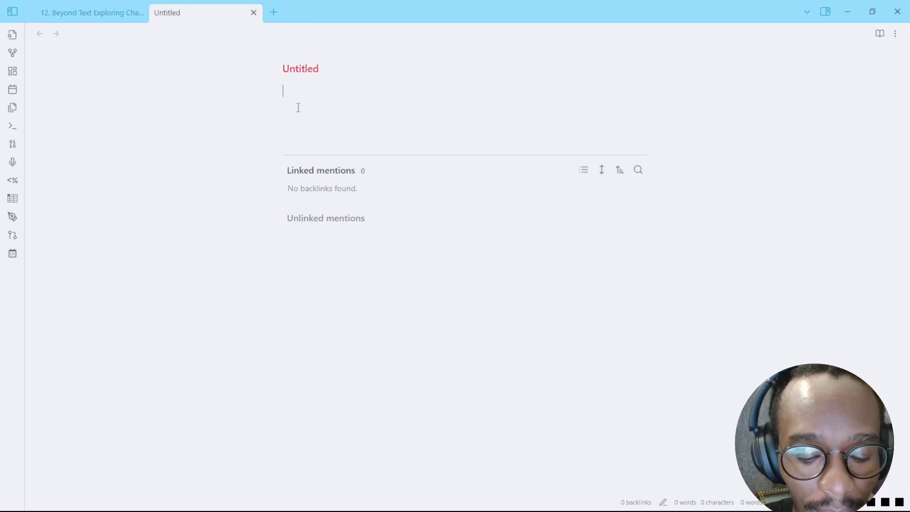
key(ctrl+v)
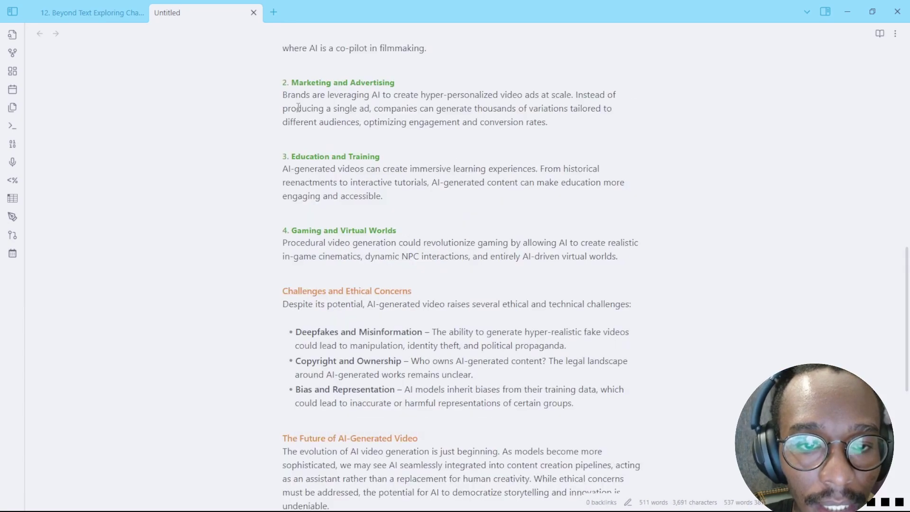
- Examine the pasted blog post's properties, headings, lists and closing section in the Untitled note
scroll(300, 108, up, 15)
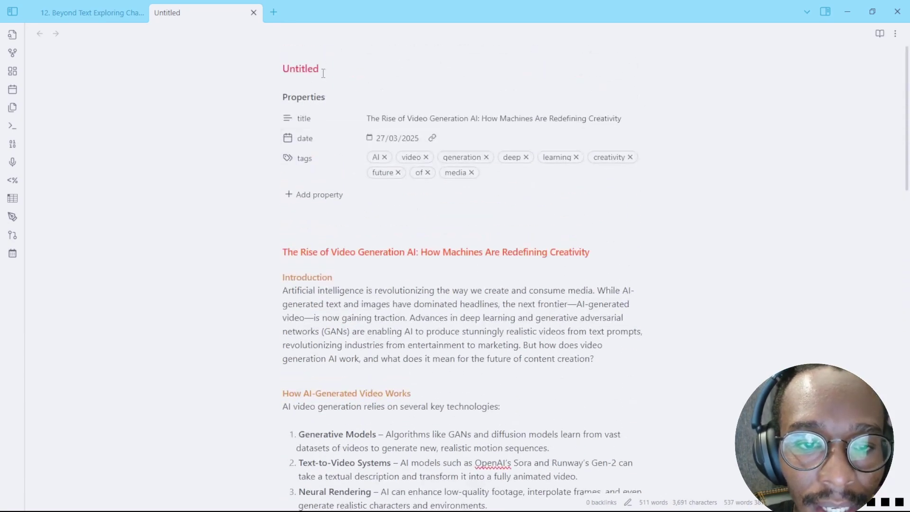
click(367, 118)
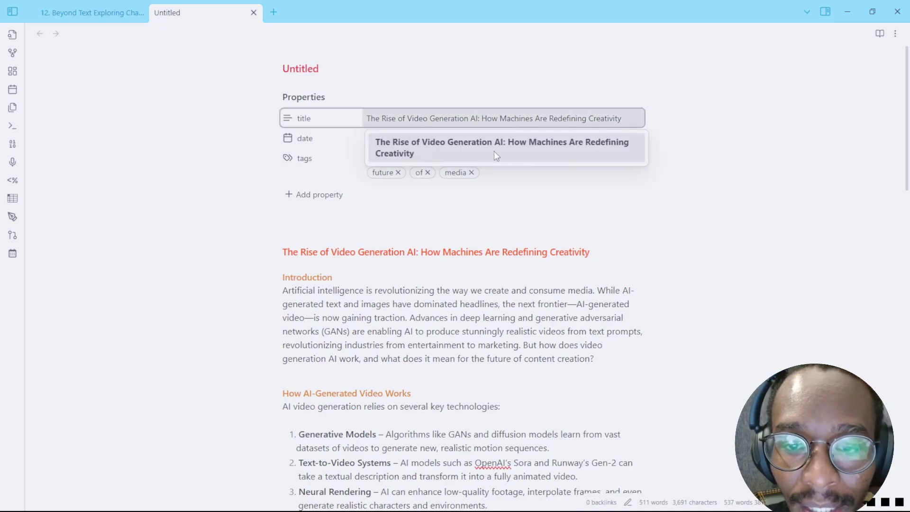
click(732, 167)
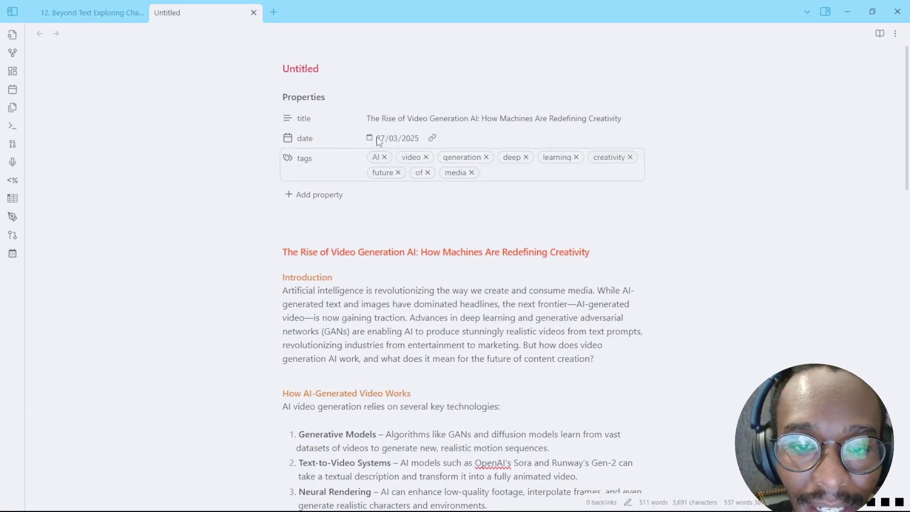
scroll(402, 164, down, 3)
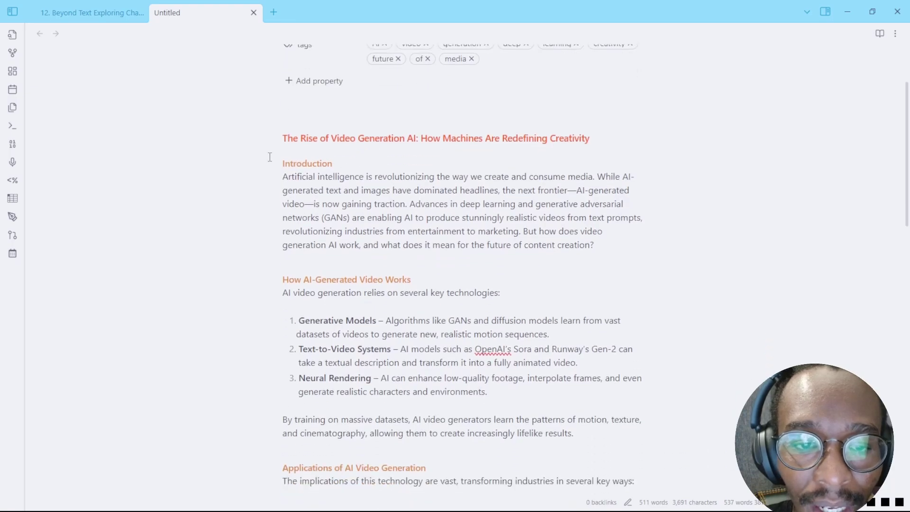
scroll(317, 146, down, 9)
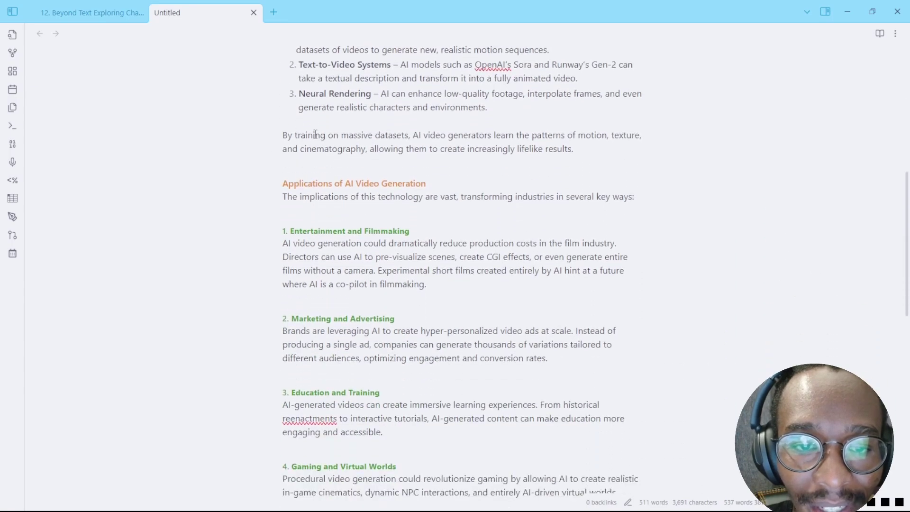
scroll(315, 134, down, 11)
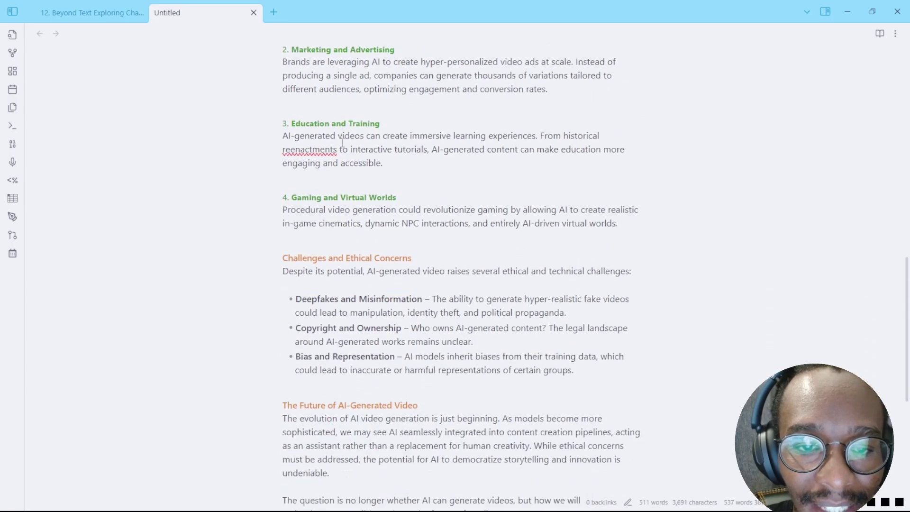
scroll(342, 142, down, 3)
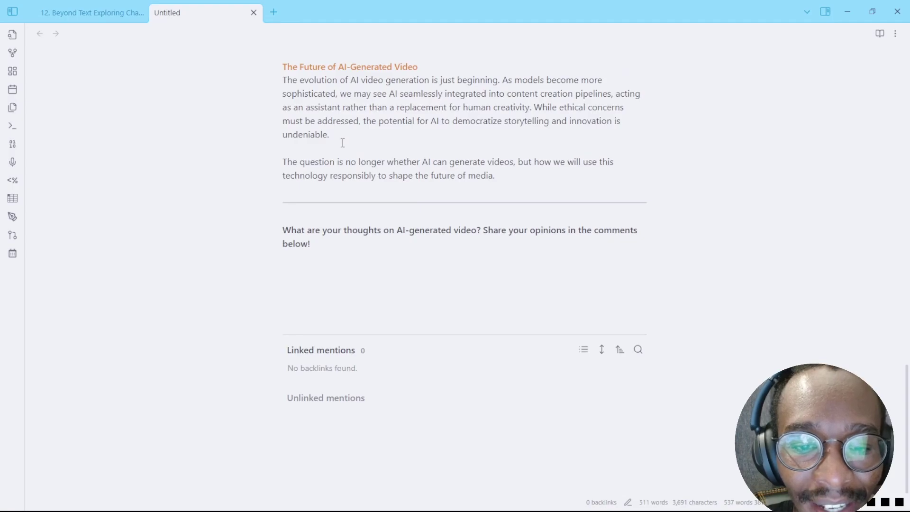
scroll(351, 189, up, 20)
scroll(360, 227, down, 5)
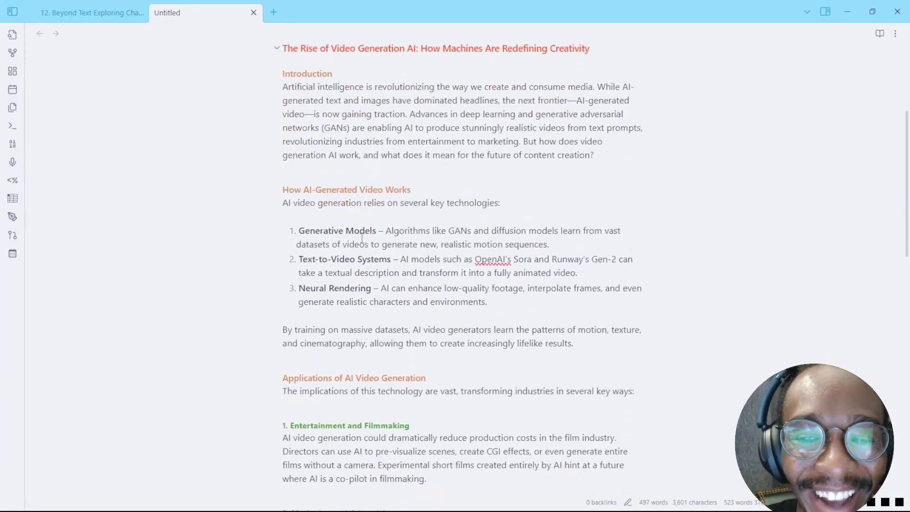
scroll(351, 204, up, 5)
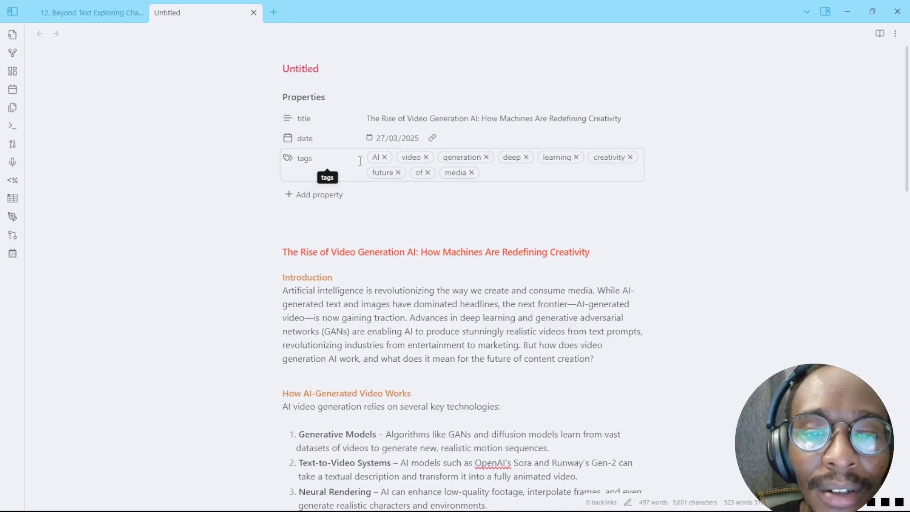
- Submit the note's HTML example, "Convert the previous blog post (about video generation AI) to HTML", in ChatGPT and have it answered in chat instead
key(ctrl+Tab)
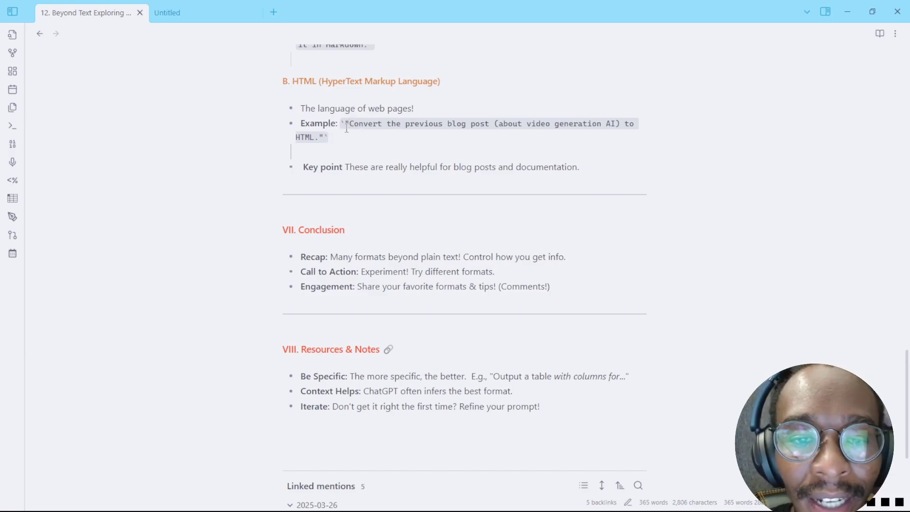
drag(349, 124, 315, 137)
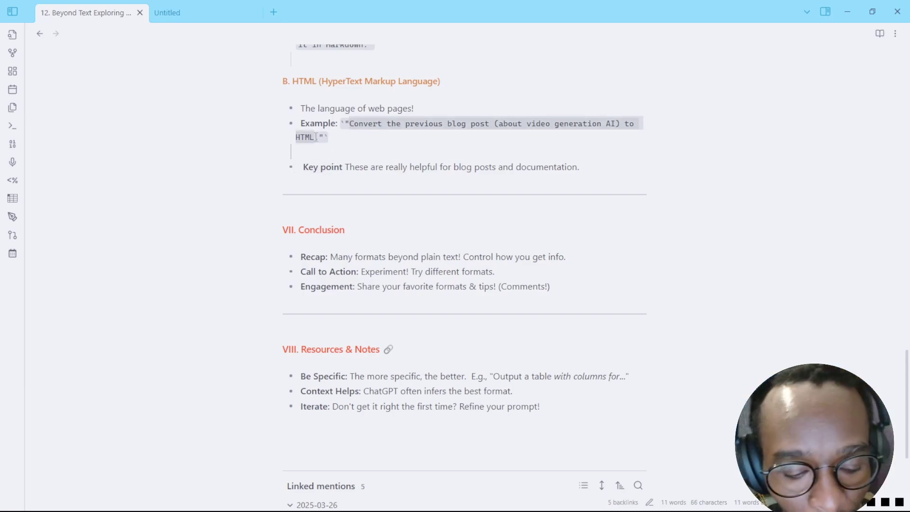
key(alt+Tab)
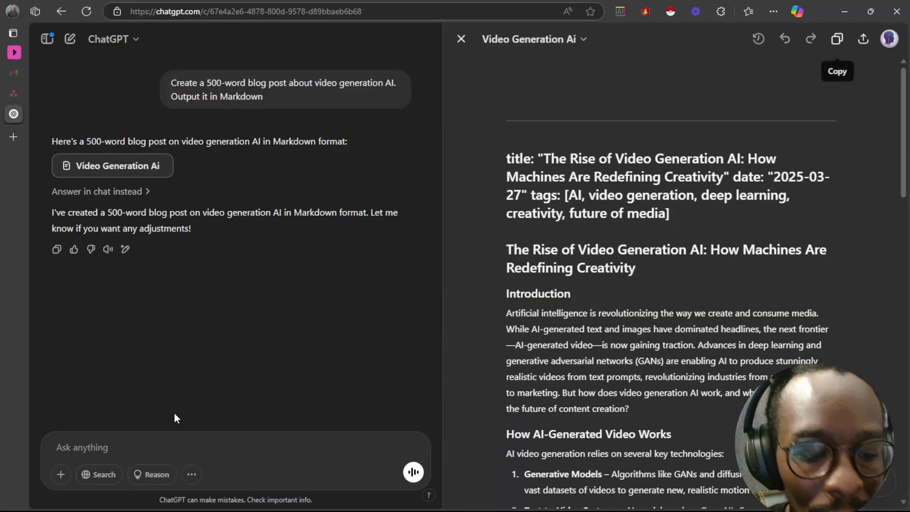
click(158, 450)
key(ctrl+v)
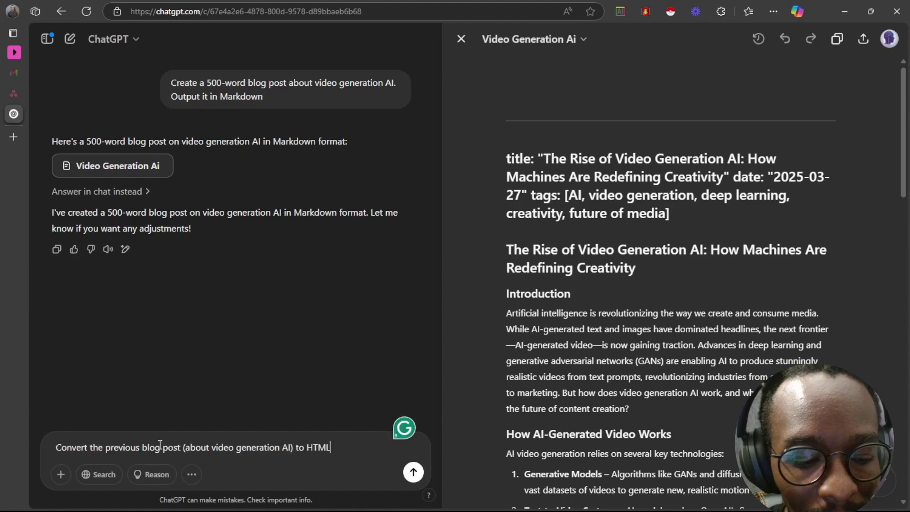
click(413, 472)
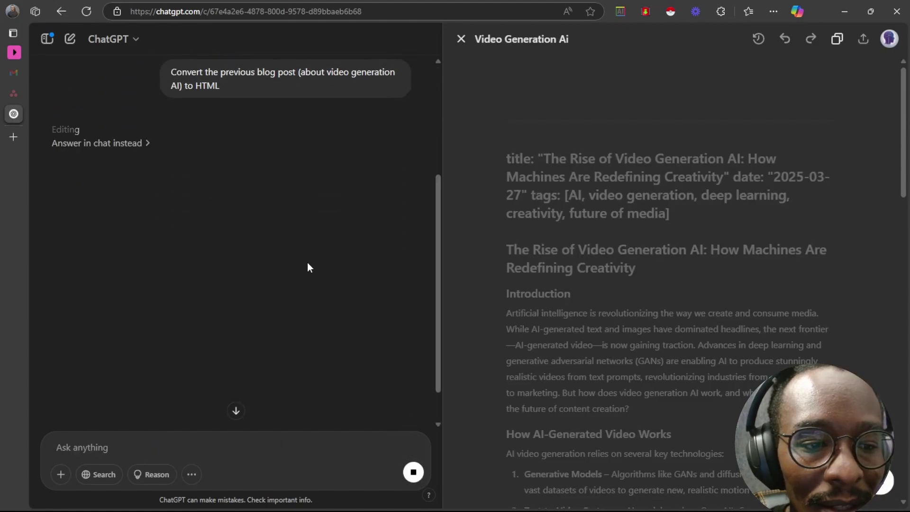
click(96, 143)
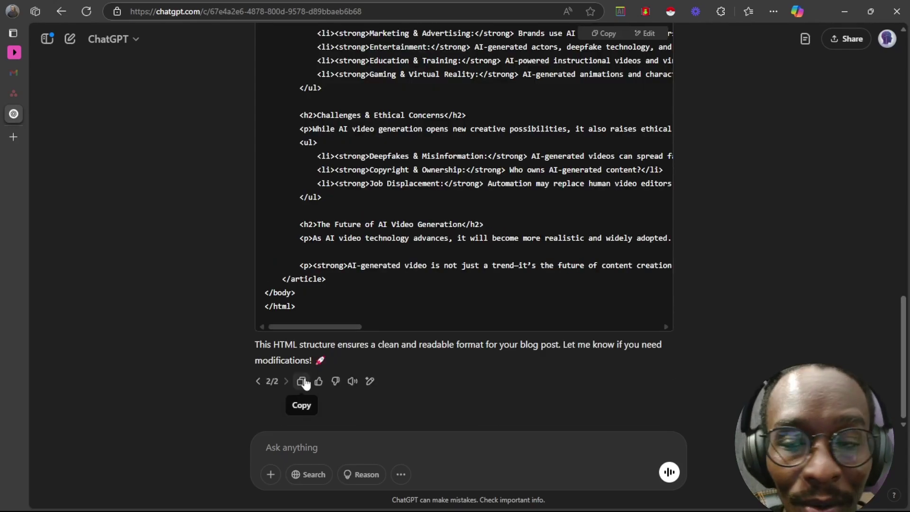
key(alt+Tab)
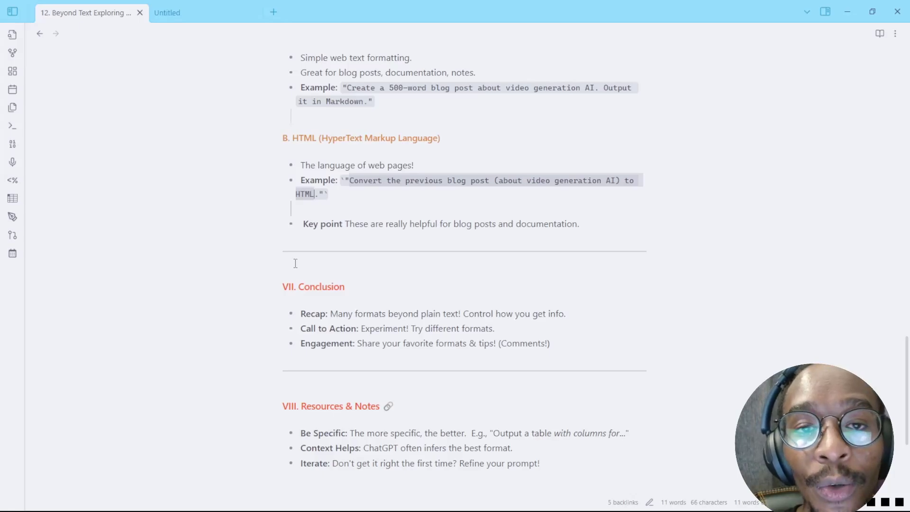